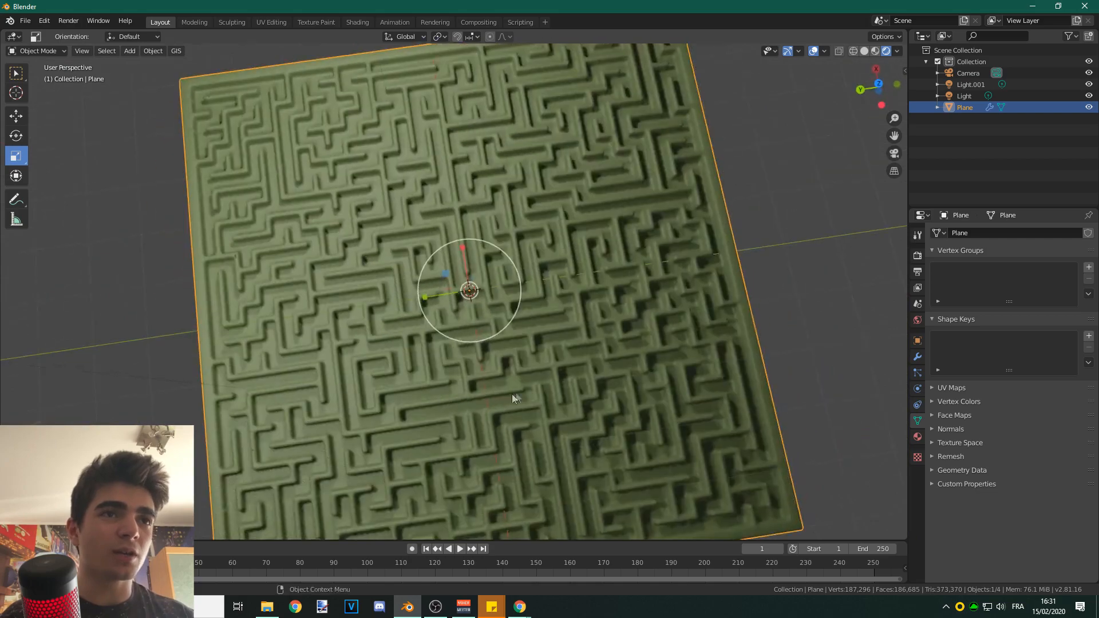
scroll(461, 282, up, 5)
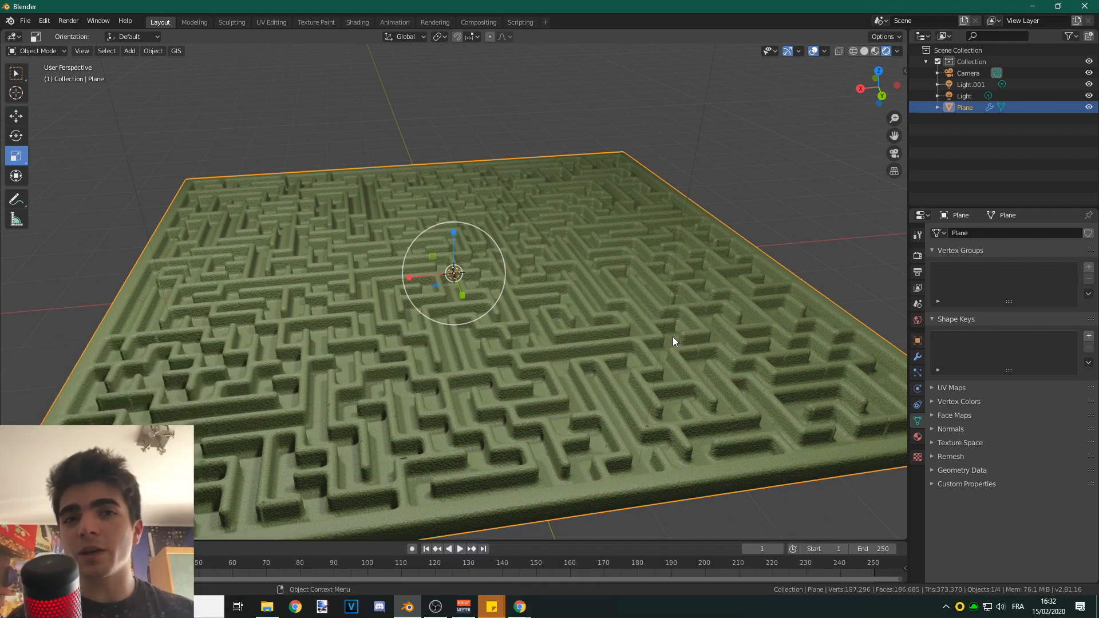
scroll(657, 352, down, 3)
scroll(651, 352, up, 3)
middle_drag(650, 352, 516, 345)
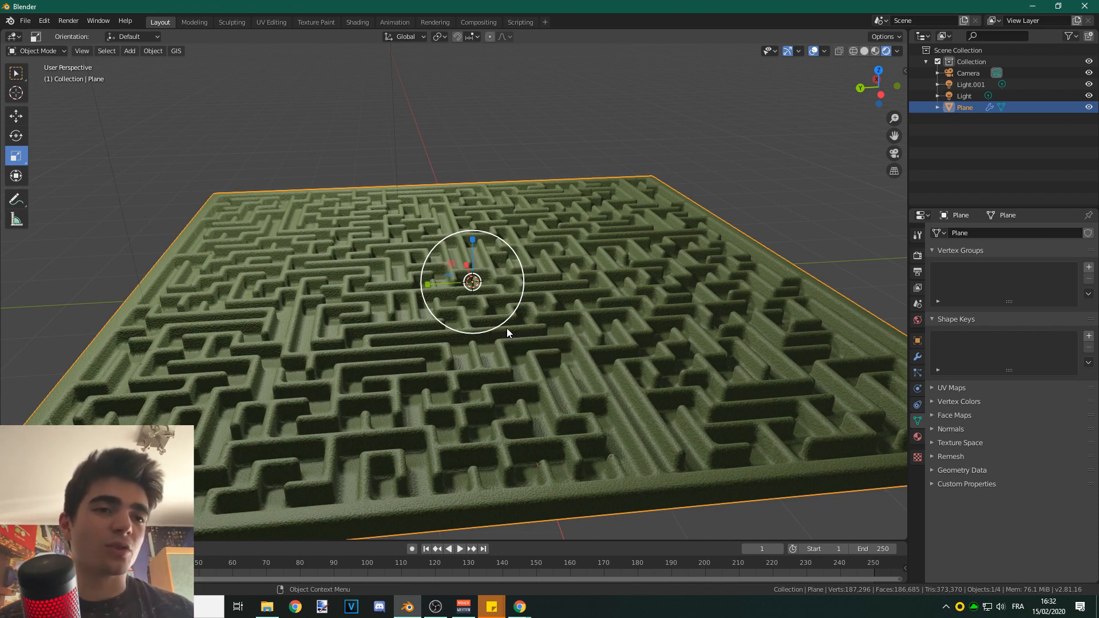
Step: Switch to Chrome and view the download options of the elfnor/mesh_maze repository on GitHub
click(519, 606)
click(579, 564)
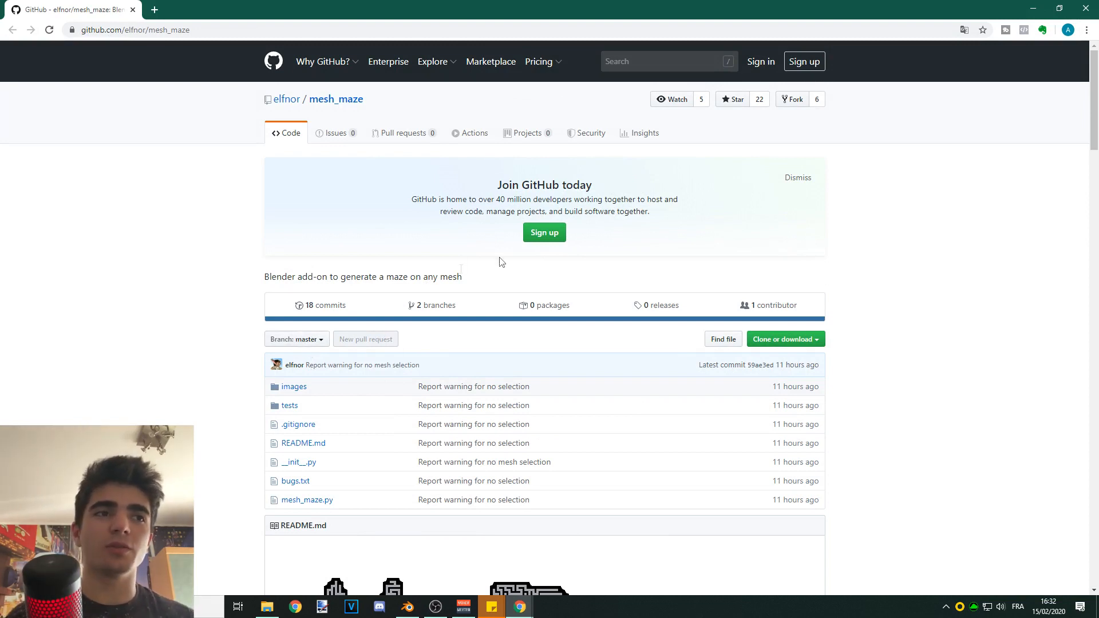
click(799, 339)
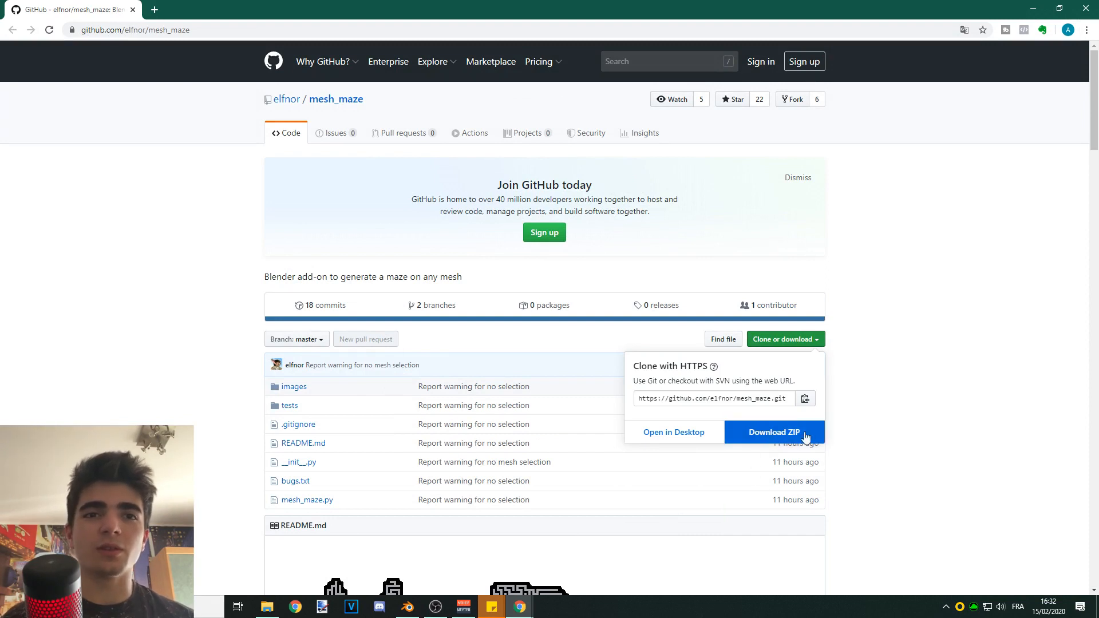
click(903, 334)
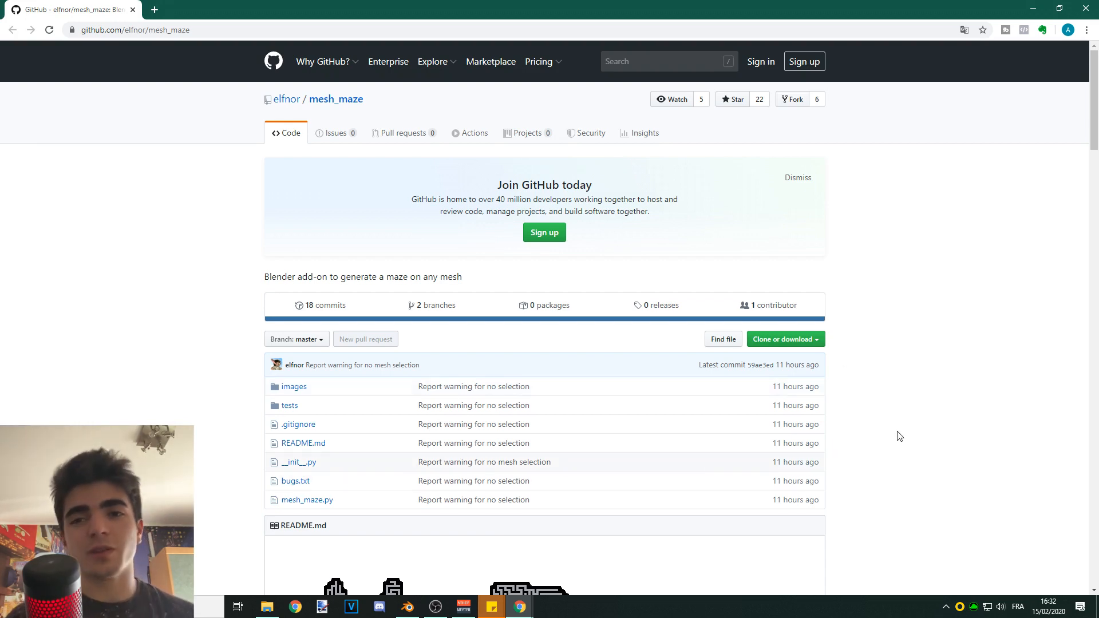
Step: Switch back to Blender and start a new default scene without saving the current maze file
click(408, 608)
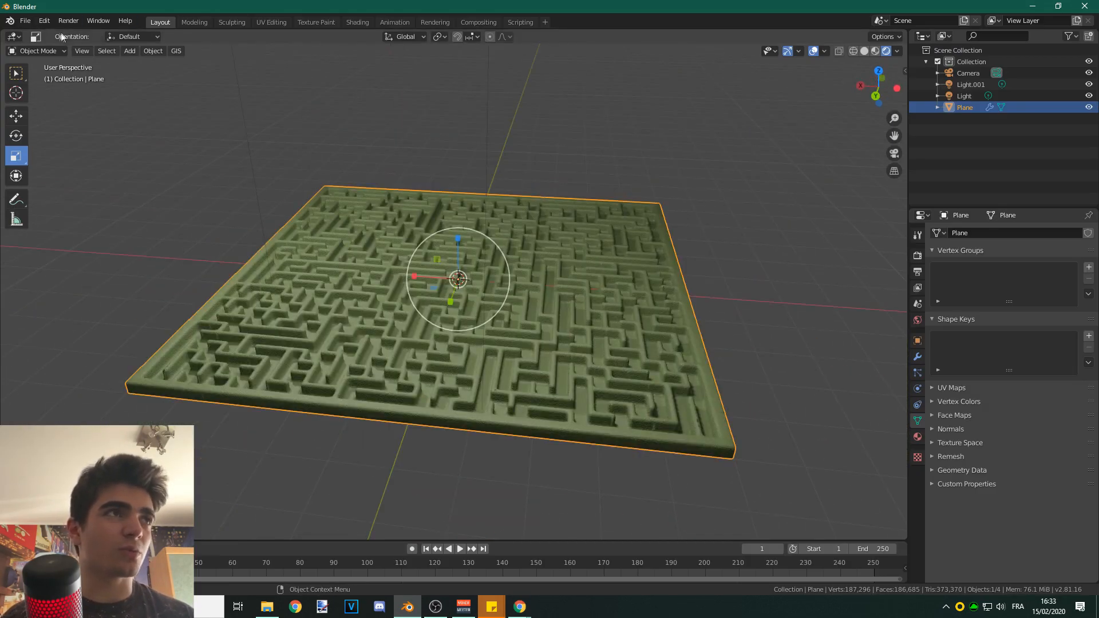
click(26, 20)
mouse_move(26, 35)
click(146, 37)
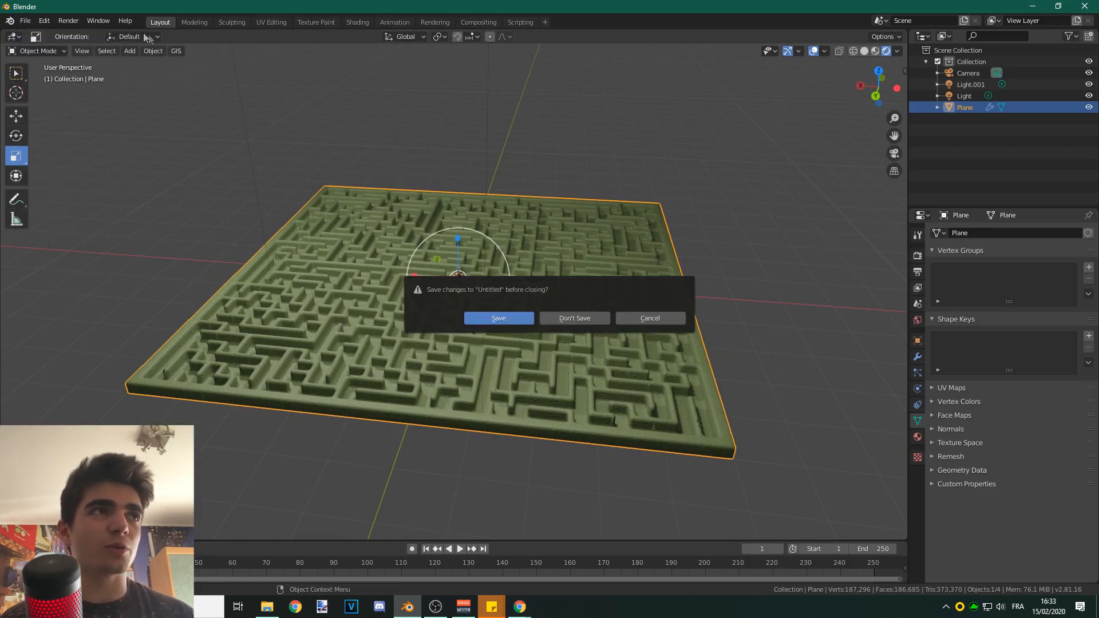
click(574, 318)
Step: Install the add-on mesh_maze-master.zip from the AddOn folder through the Blender preferences
click(44, 22)
click(71, 185)
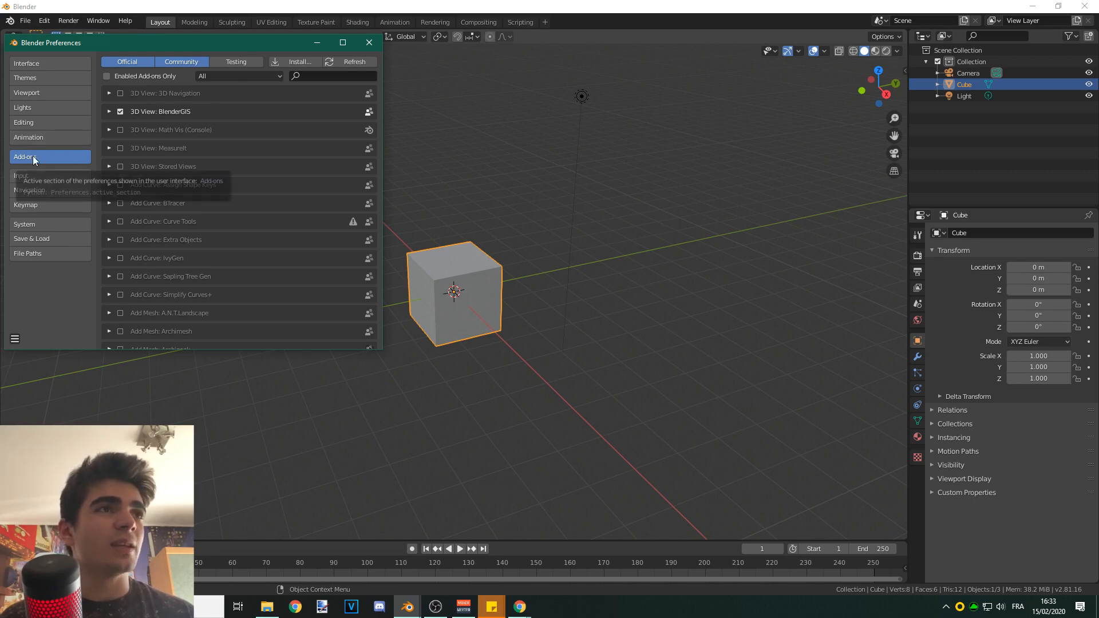
click(298, 62)
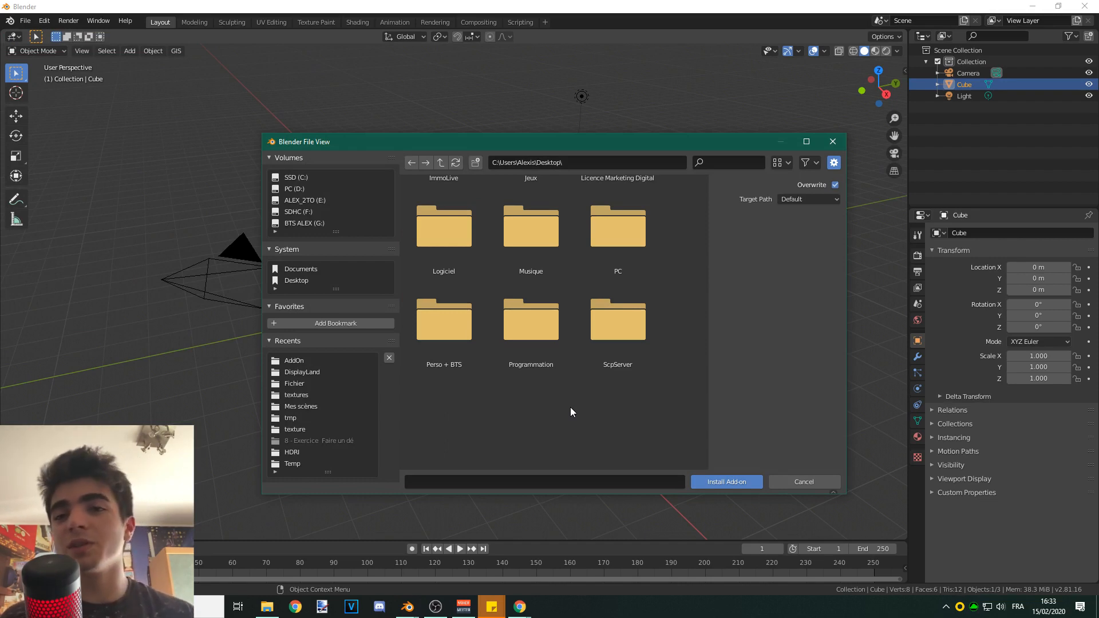
click(293, 361)
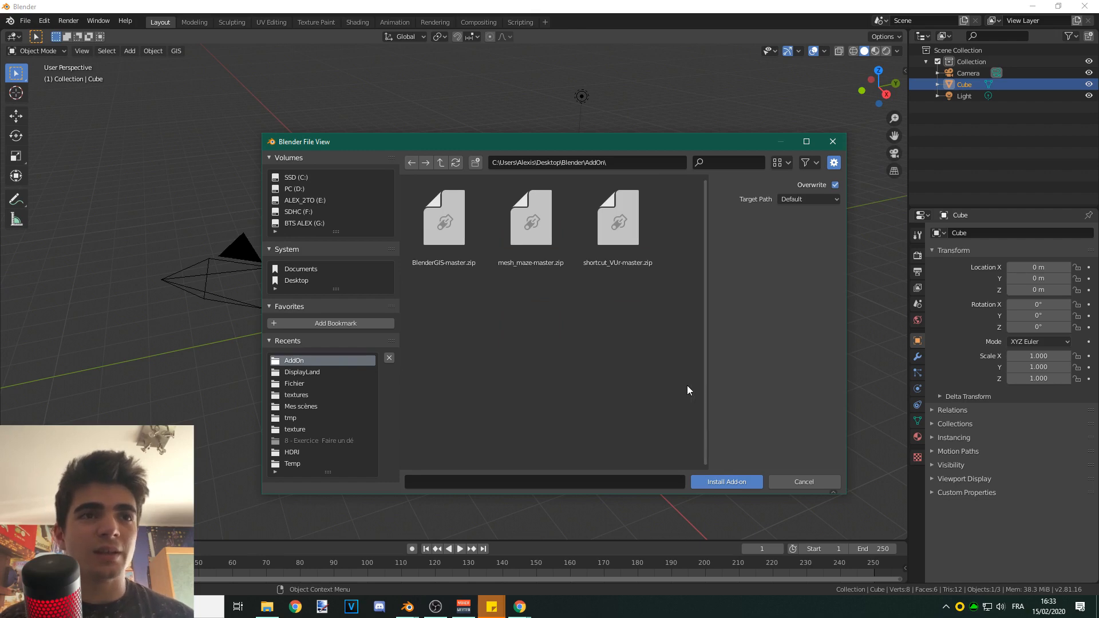
click(544, 229)
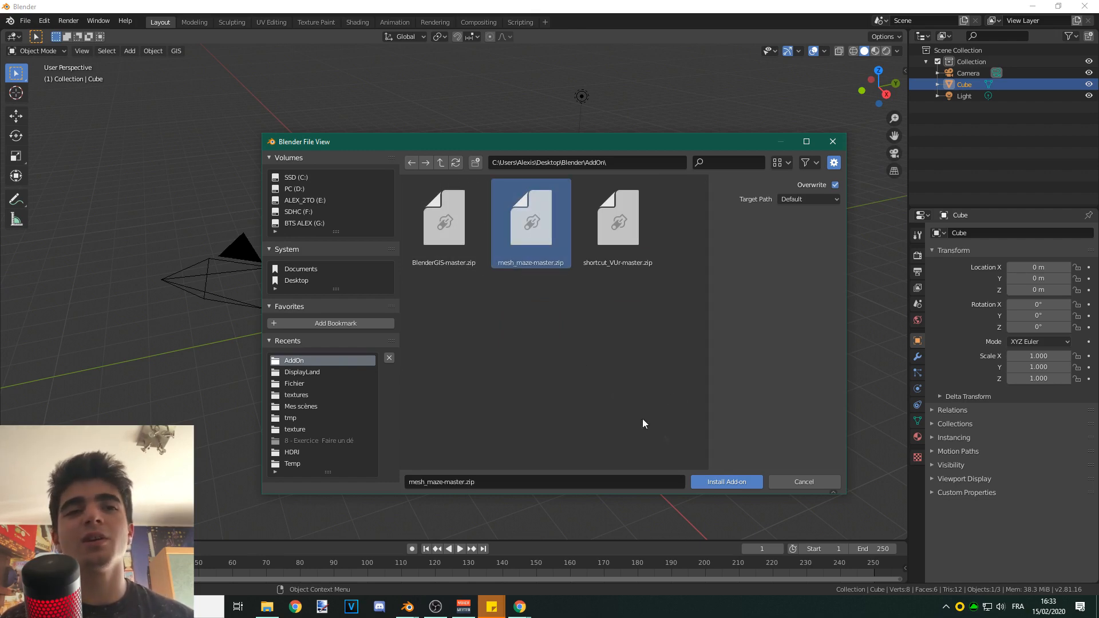
click(742, 481)
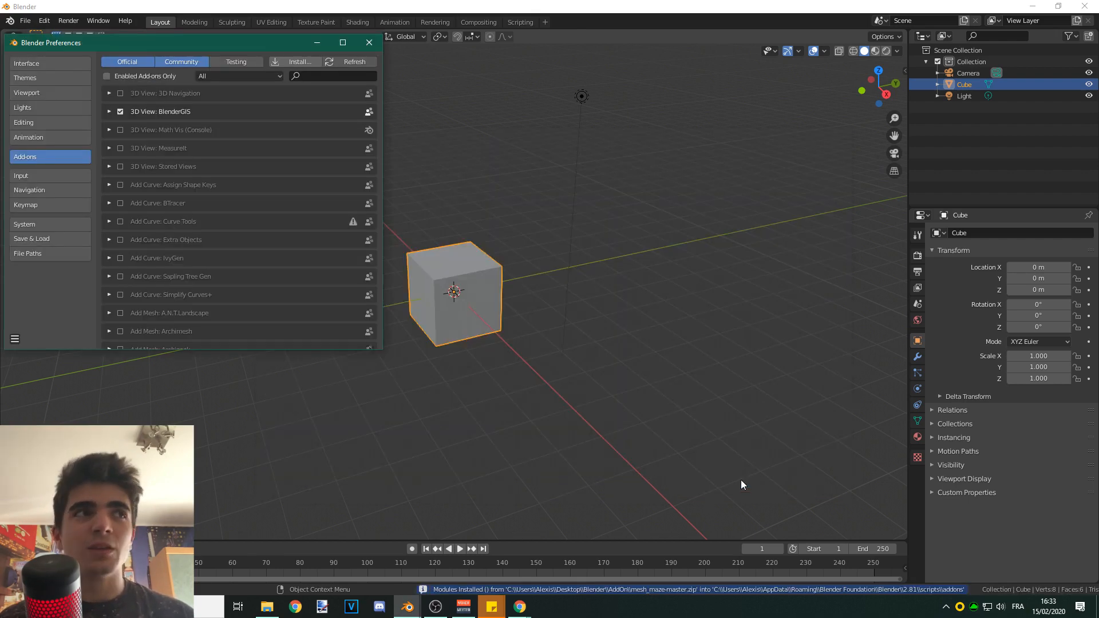
Step: Search the add-ons for "maze", make sure Mesh: Maze any Mesh is enabled, and close the preferences
click(317, 79)
text(maze)
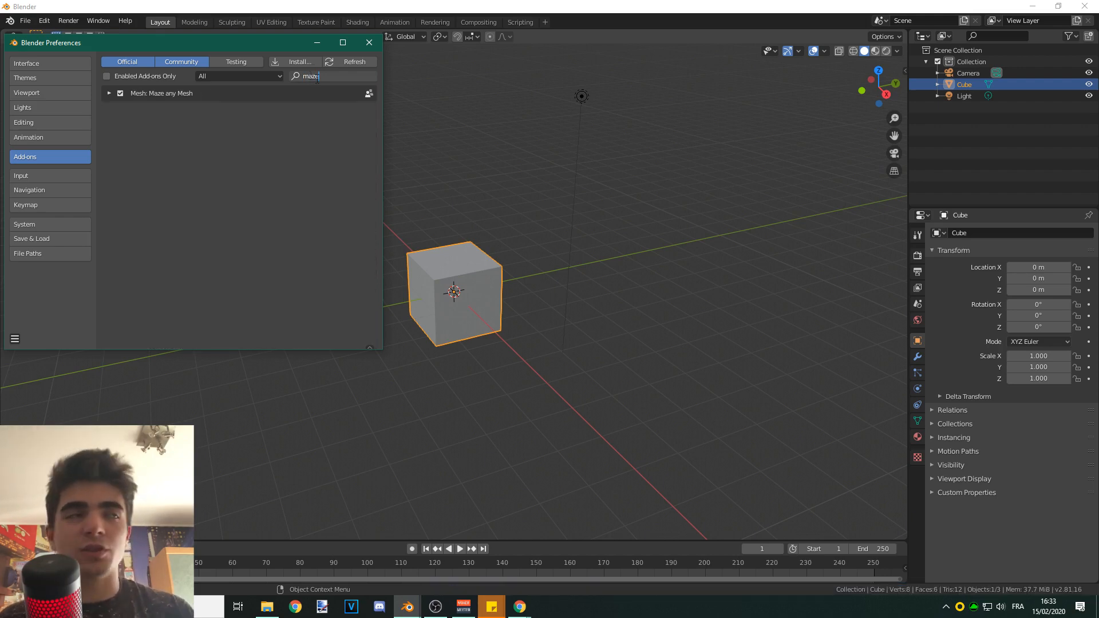
key(Return)
click(120, 94)
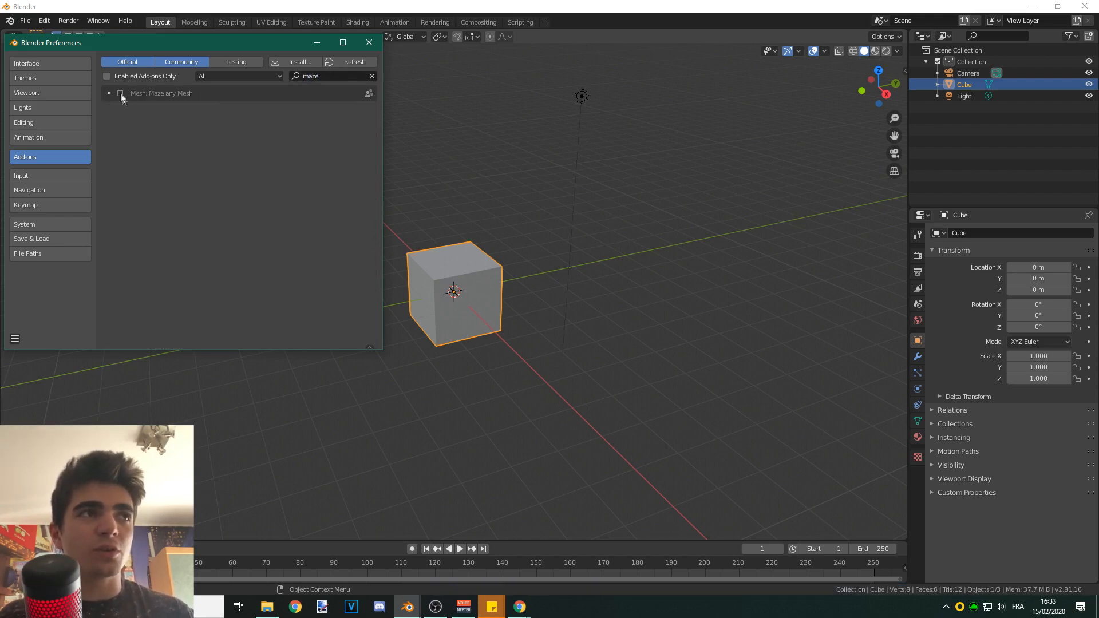
click(120, 92)
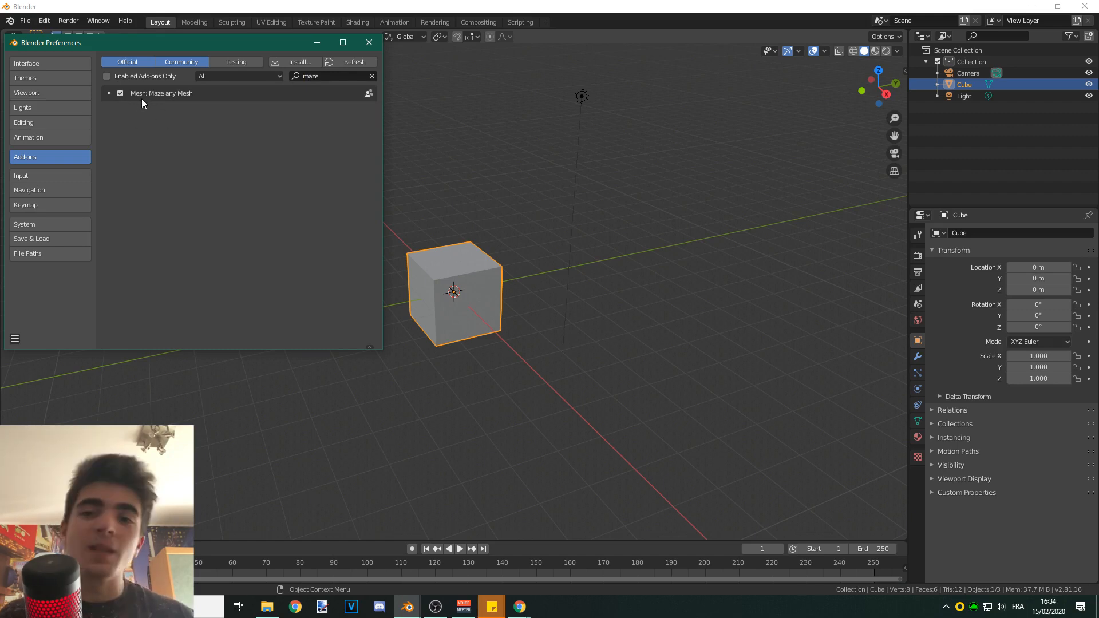
click(369, 42)
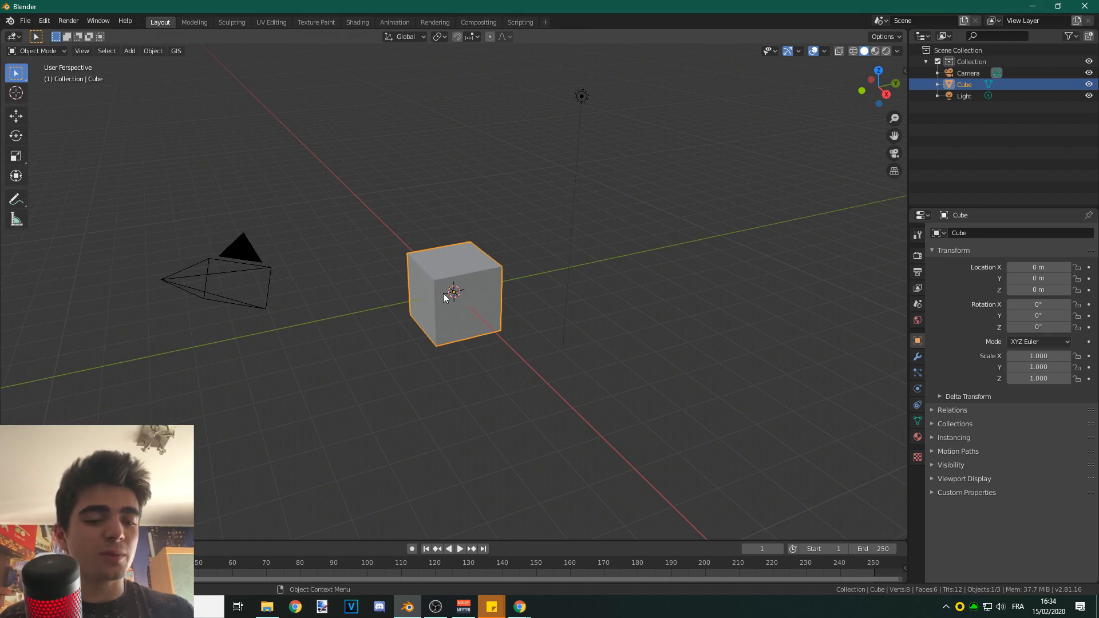
Step: Delete the default cube and add a mesh plane in its place
key(Delete)
key(shift+a)
mouse_move(444, 294)
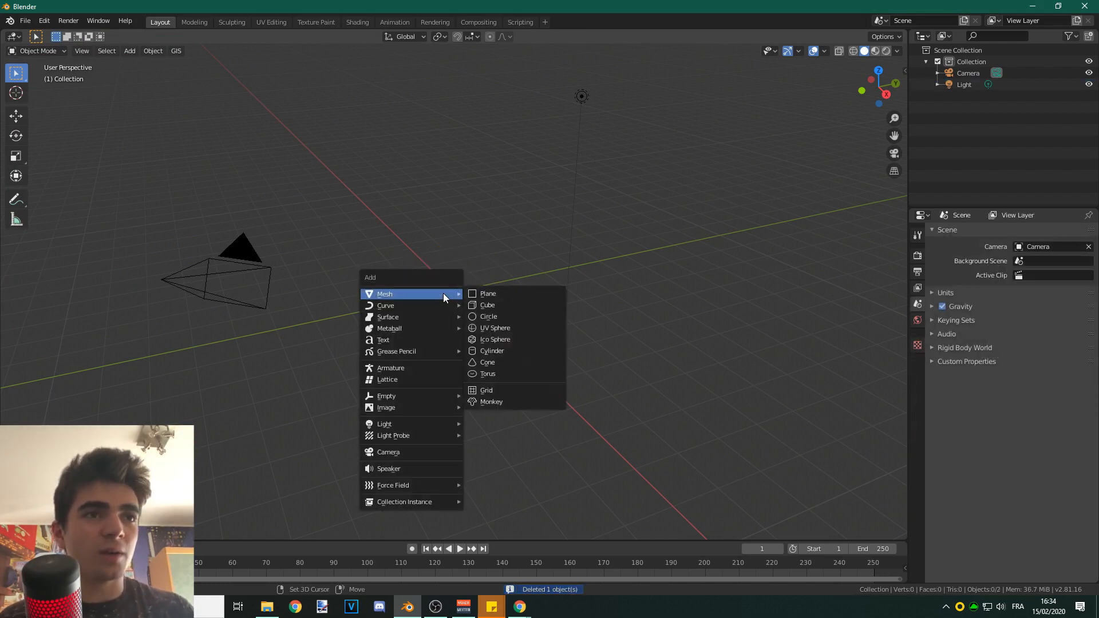
click(510, 295)
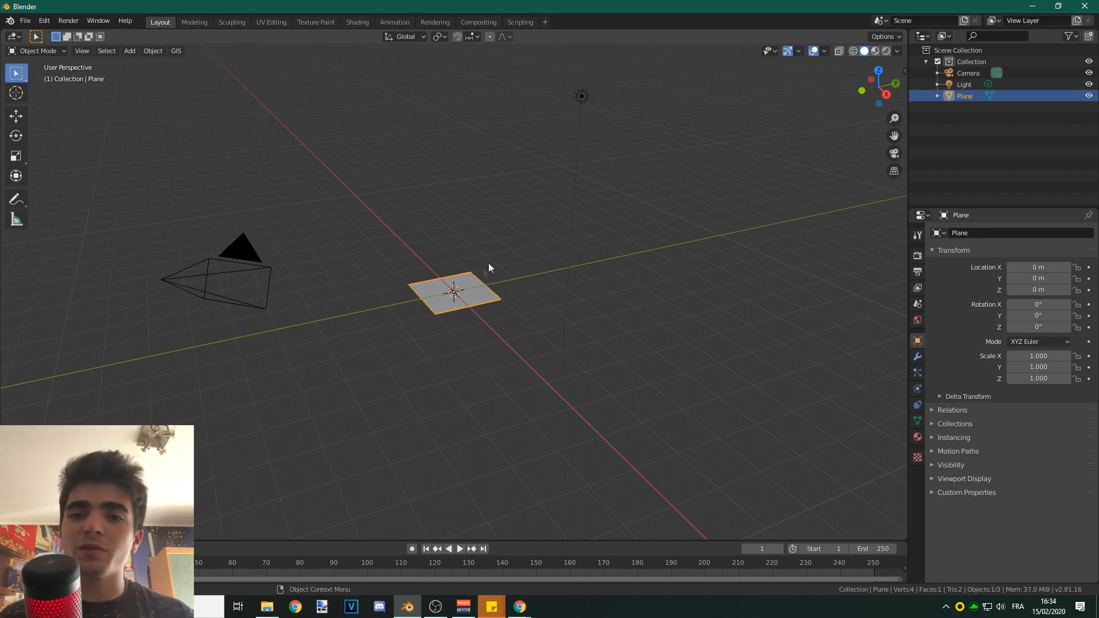
Step: Scale the plane by a factor of 5
key(s)
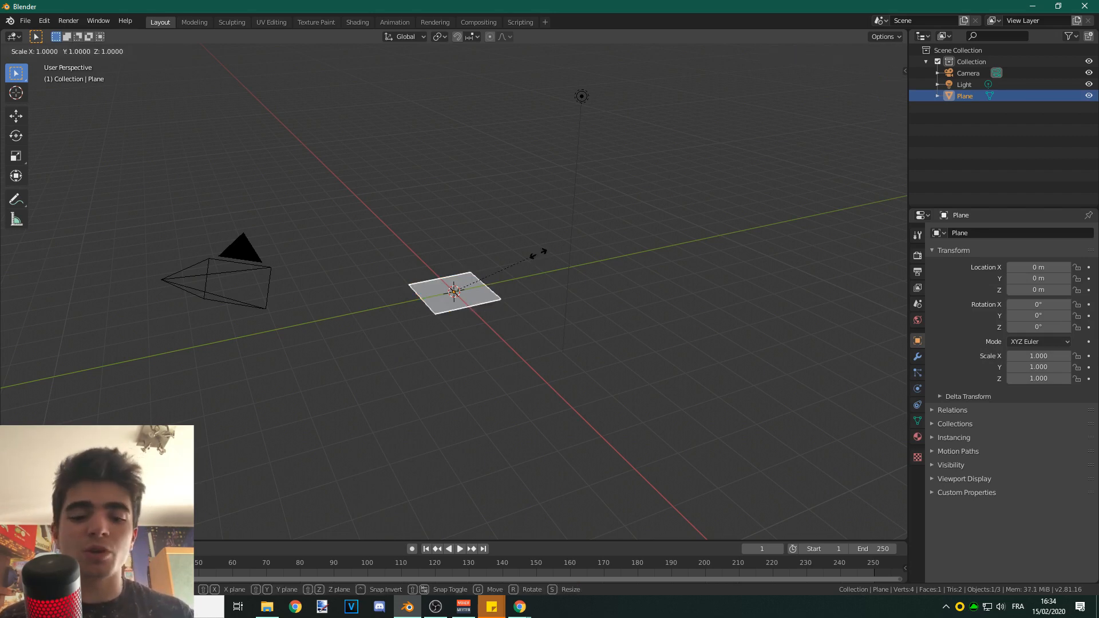
text(5)
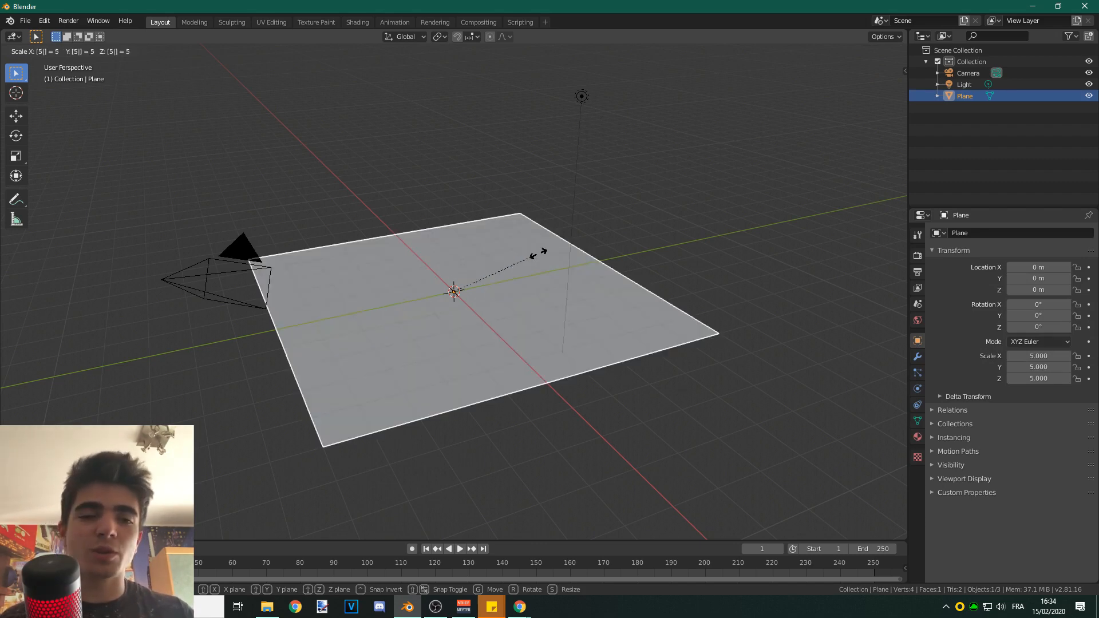
key(Return)
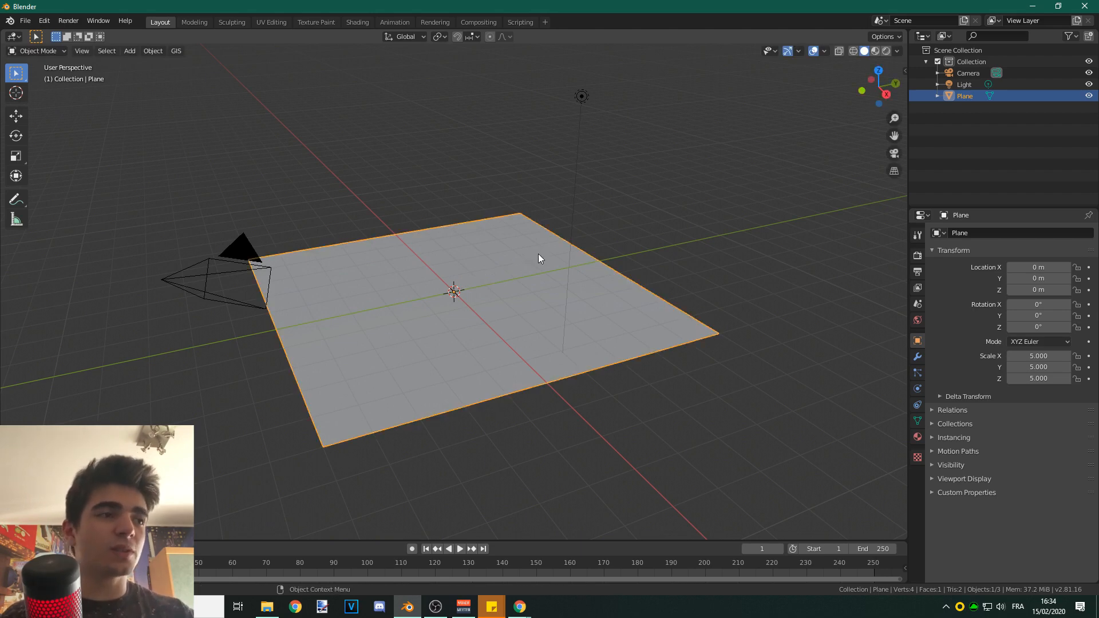
Step: Enter Edit Mode on the plane and subdivide it with 40 cuts
click(37, 50)
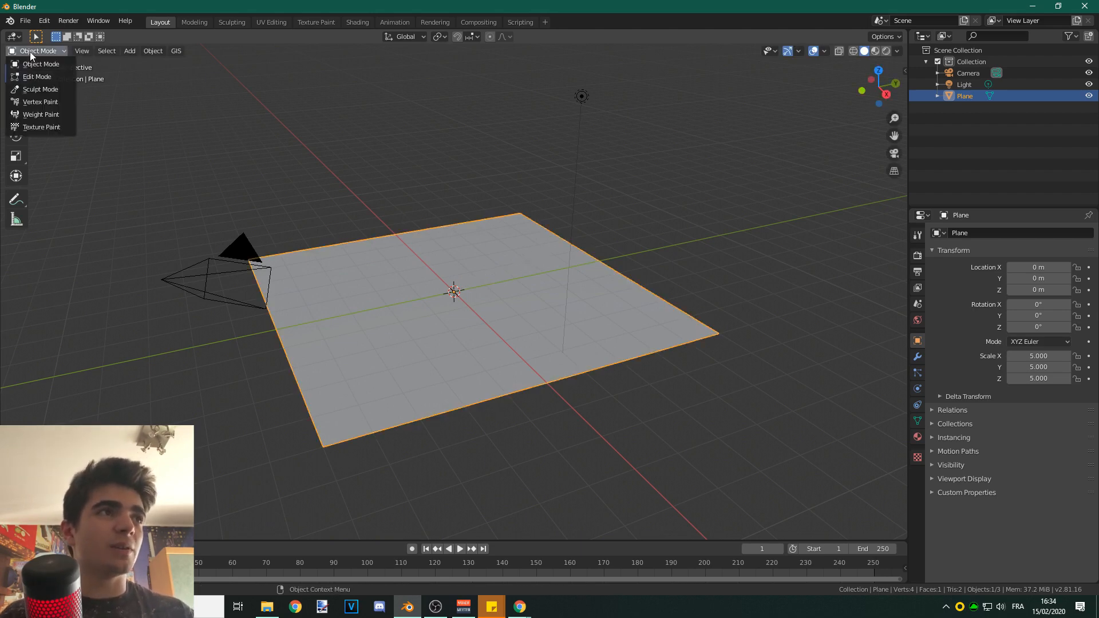
click(29, 75)
right_click(417, 262)
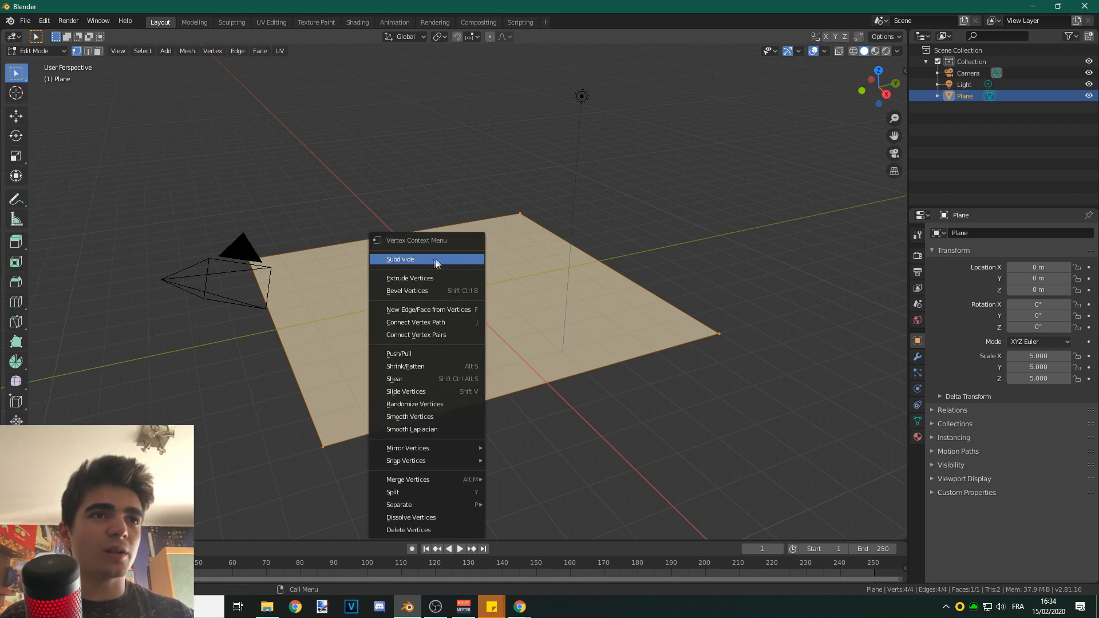
click(406, 261)
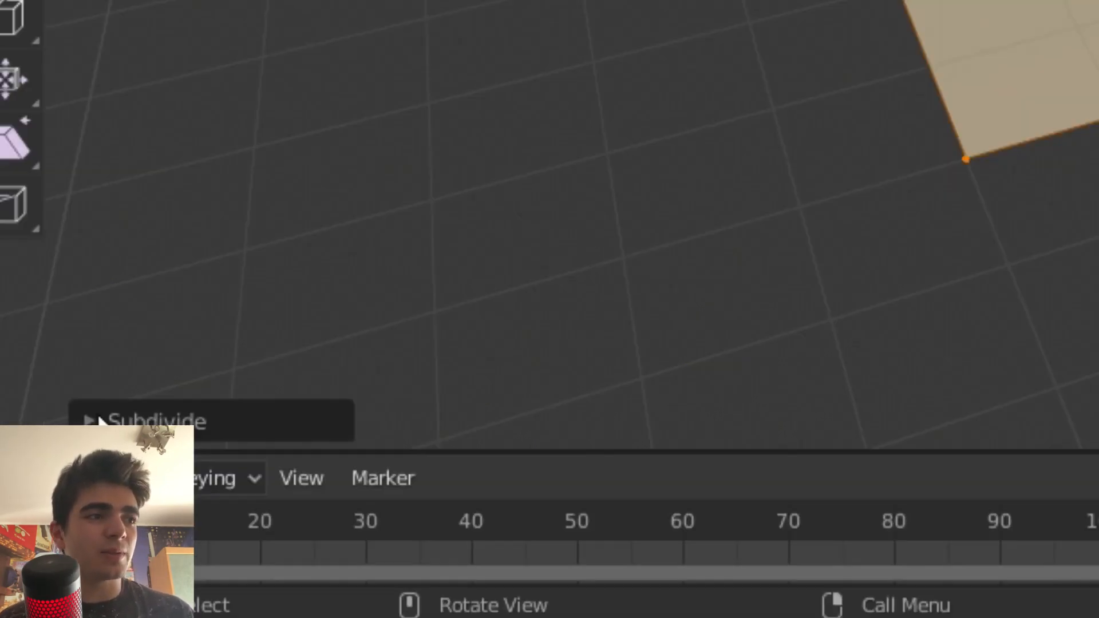
click(91, 421)
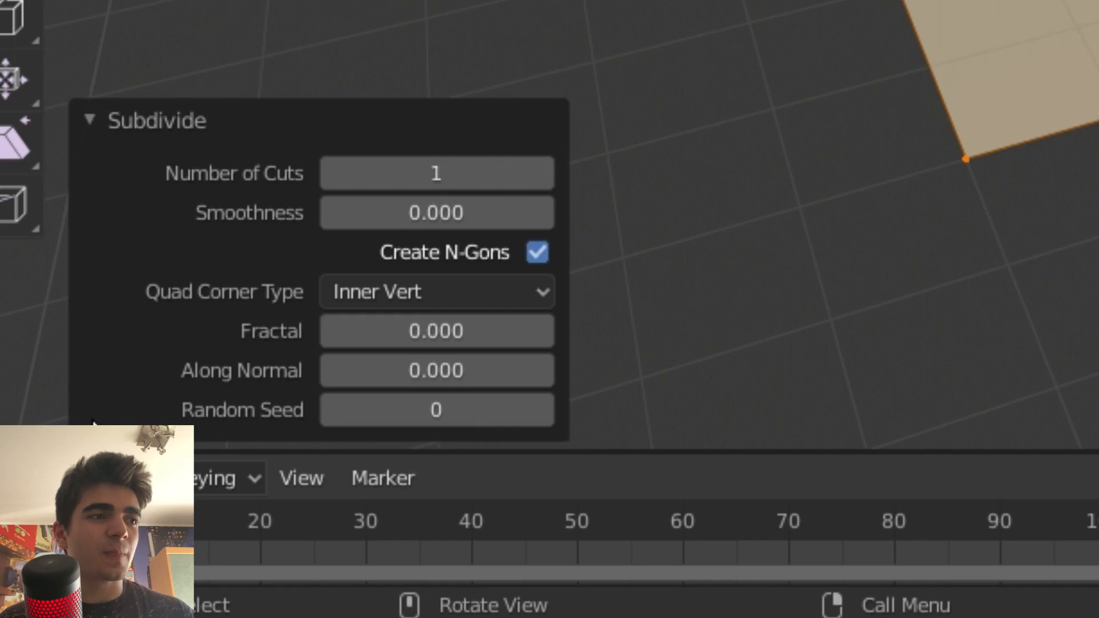
click(473, 182)
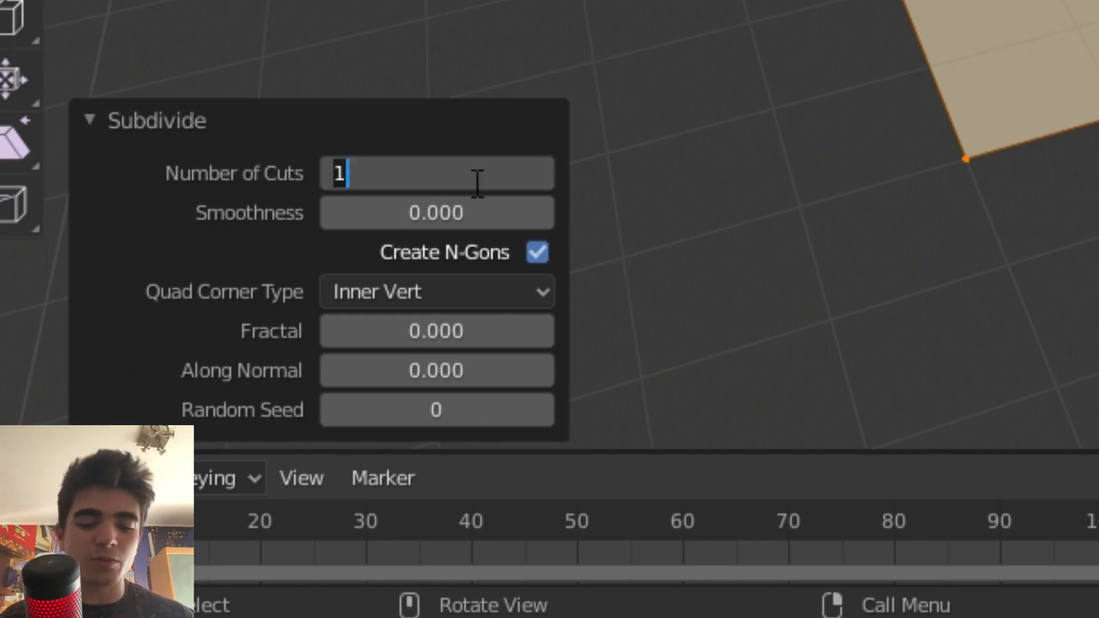
text(40)
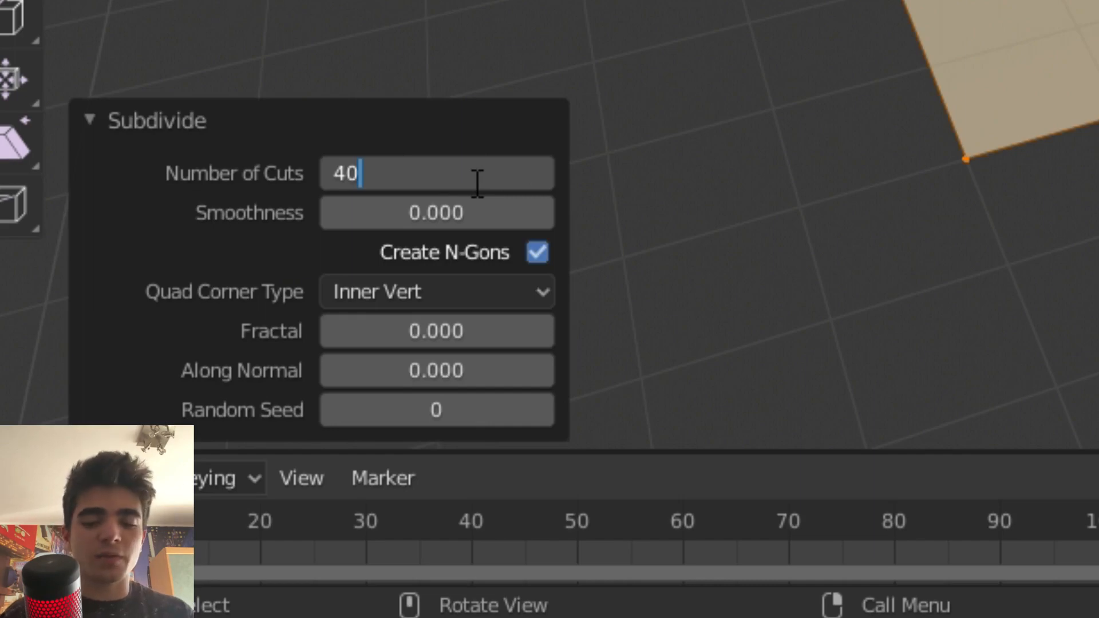
key(Return)
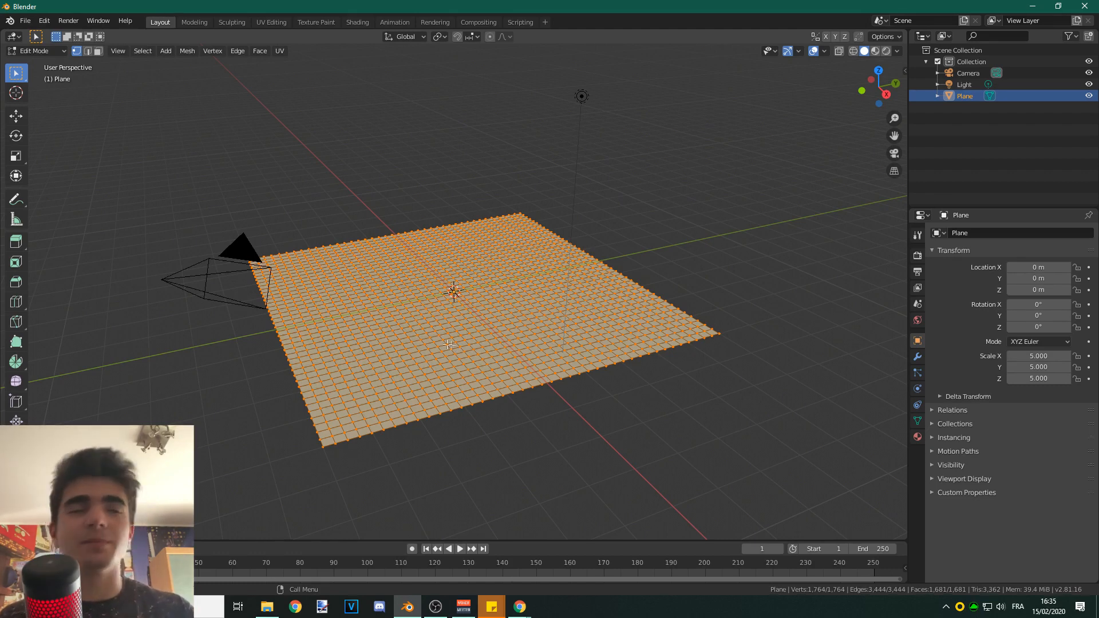
Step: Apply Maze mesh selection to the subdivided plane and expand the operation's settings
click(193, 51)
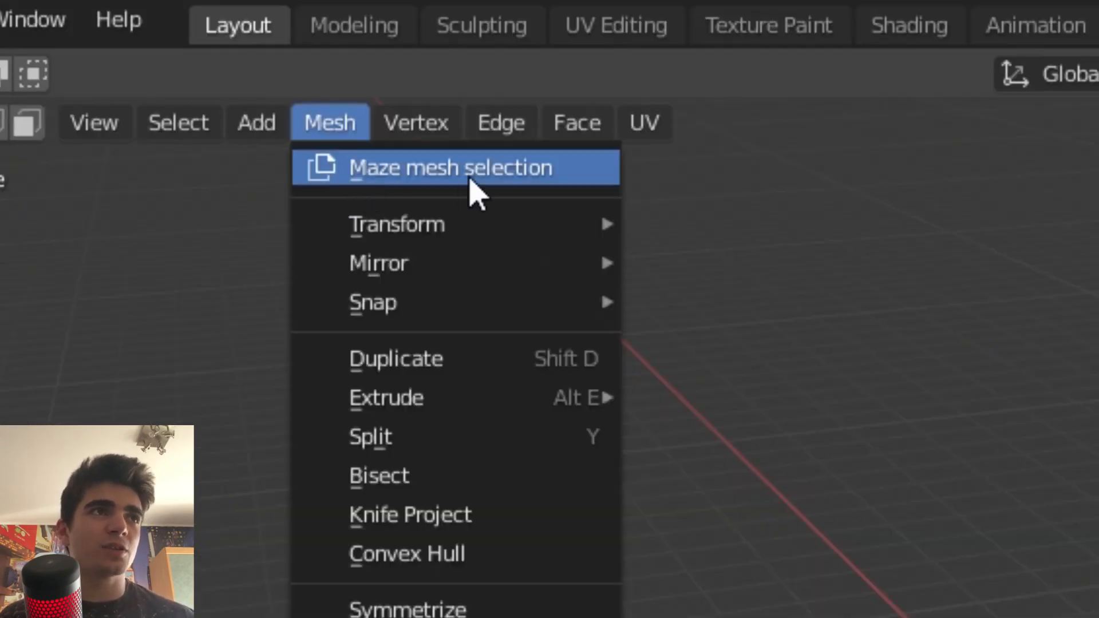
click(462, 175)
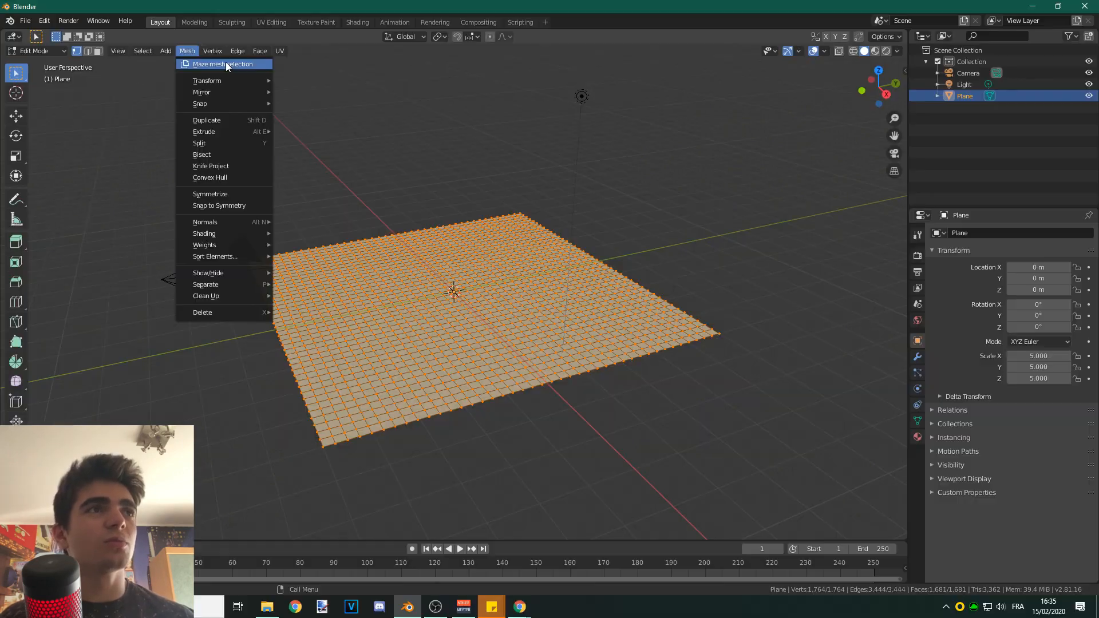
scroll(412, 175, up, 2)
middle_drag(435, 246, 382, 253)
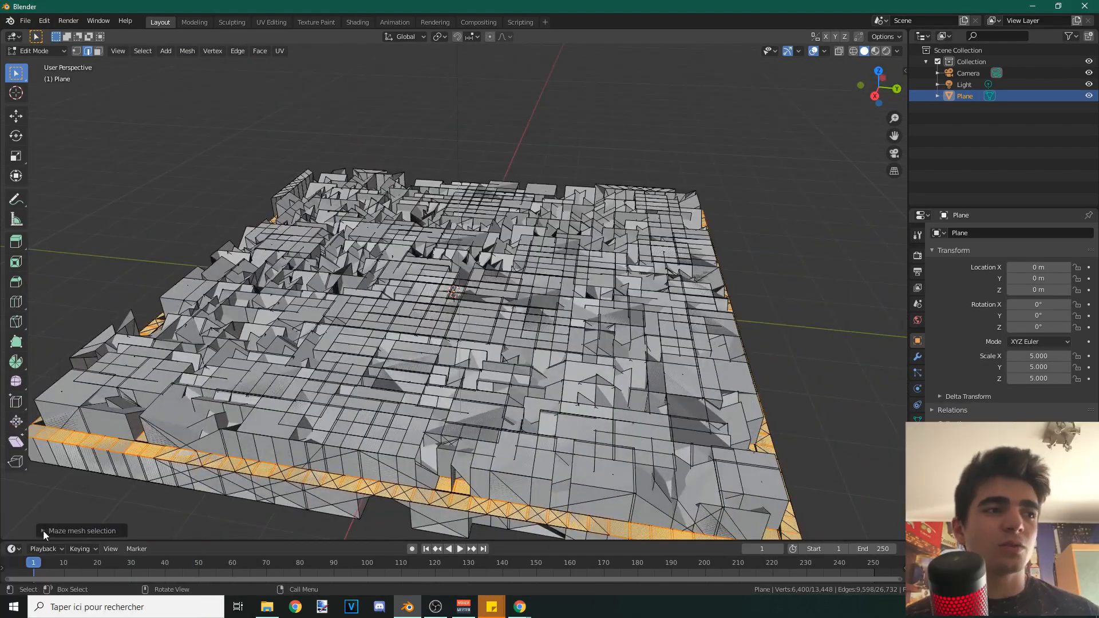
click(43, 531)
scroll(265, 456, down, 3)
middle_drag(265, 456, 400, 452)
scroll(389, 438, up, 3)
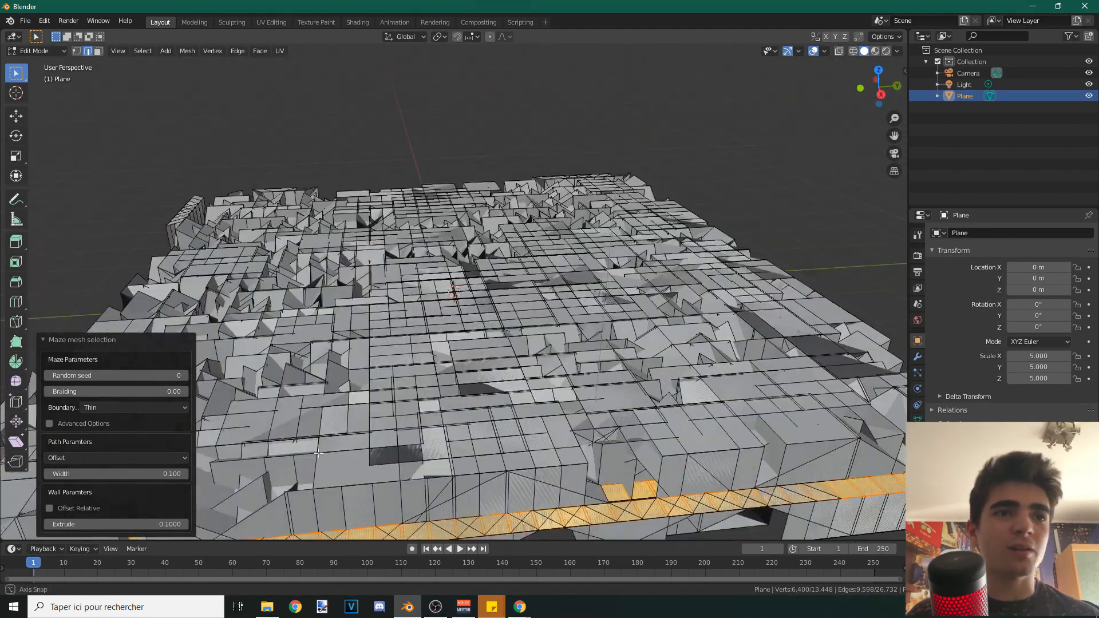
scroll(468, 365, down, 4)
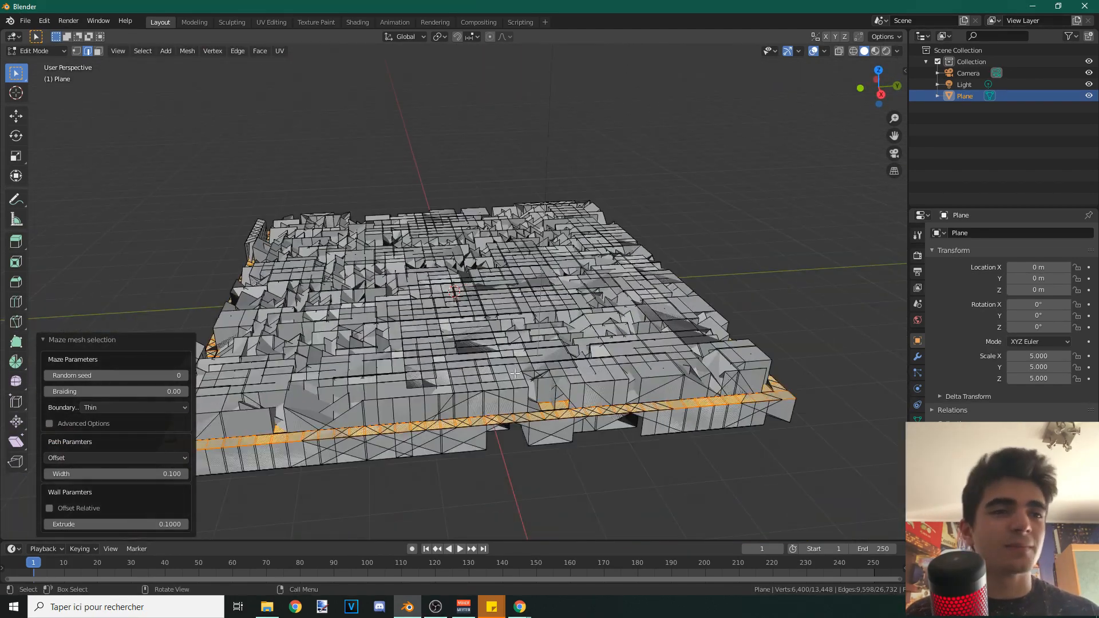
Step: Set the maze's path width to 0
click(153, 474)
text(0)
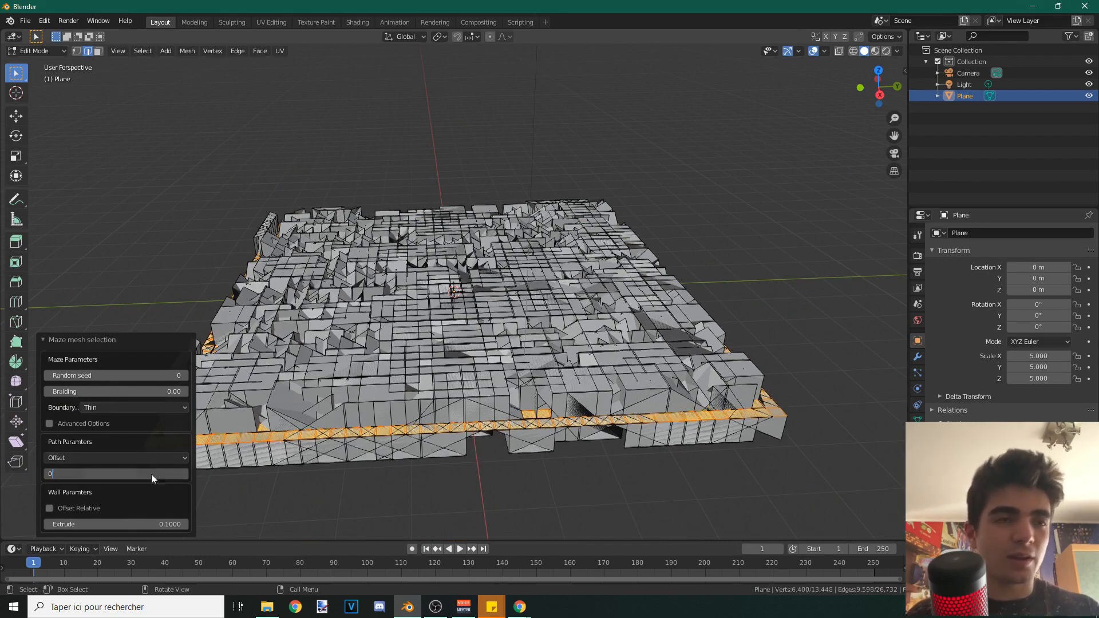
key(Return)
scroll(415, 394, up, 4)
middle_drag(416, 394, 274, 367)
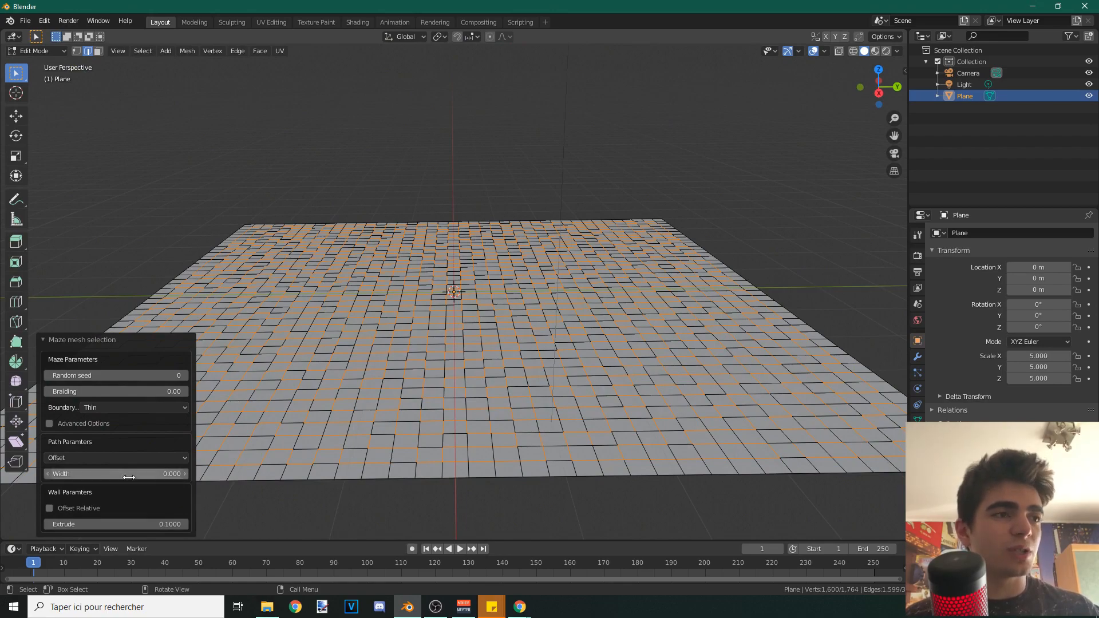
Step: Set the maze's path width to 0.018 and its wall extrusion to 0.04
drag(116, 474, 158, 474)
middle_drag(395, 360, 426, 389)
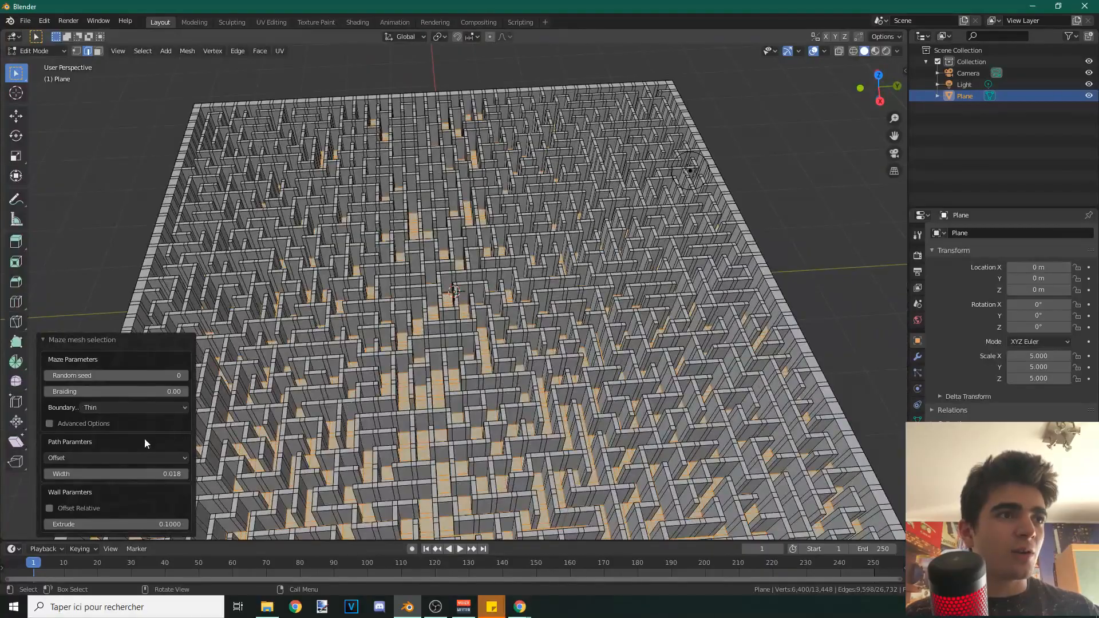
drag(132, 524, 212, 524)
scroll(441, 383, down, 8)
middle_drag(441, 383, 432, 343)
scroll(432, 343, up, 8)
scroll(434, 343, up, 6)
scroll(430, 346, down, 15)
middle_drag(409, 359, 398, 378)
scroll(398, 377, up, 3)
drag(135, 524, 82, 524)
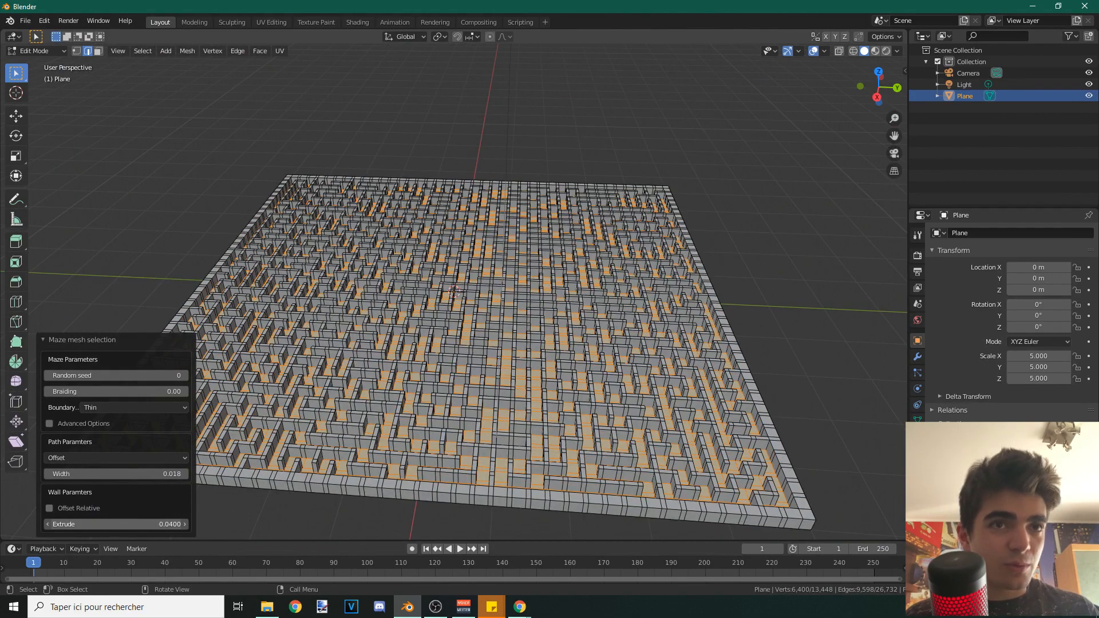
scroll(142, 124, down, 3)
scroll(142, 123, up, 5)
scroll(142, 124, down, 4)
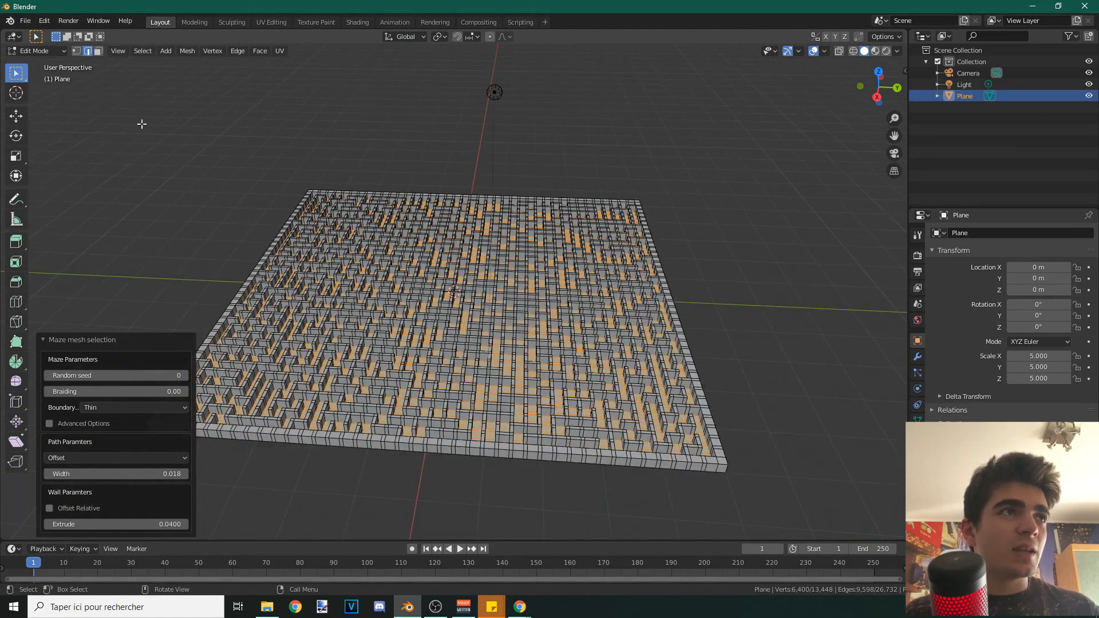
Step: Return the plane to Object Mode and inspect the maze walls up close
click(36, 51)
click(27, 66)
scroll(420, 311, up, 4)
middle_drag(420, 312, 349, 376)
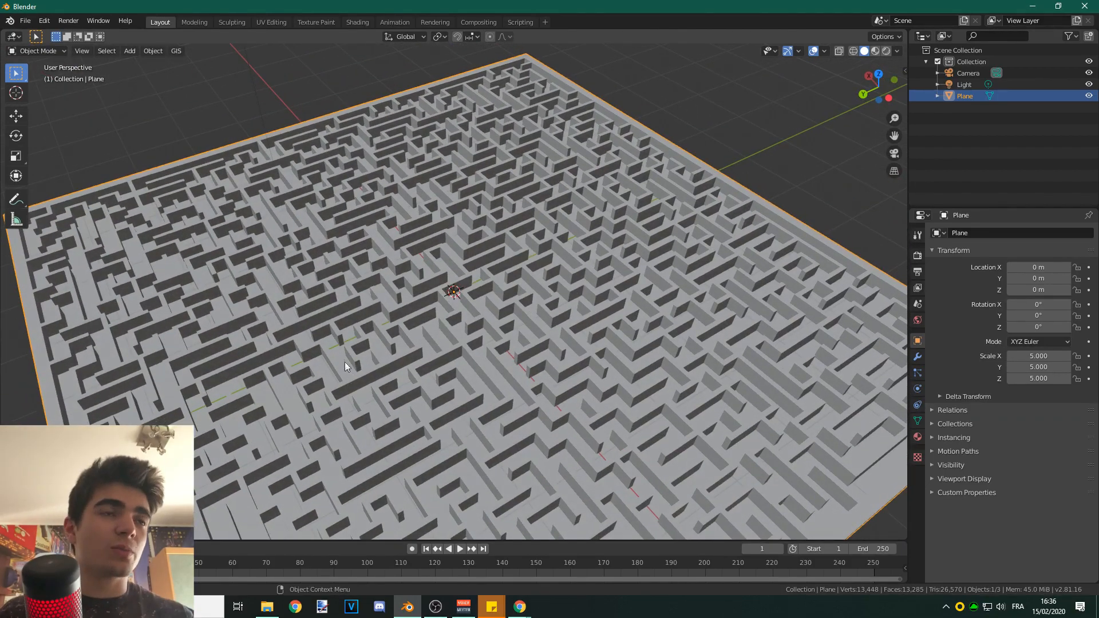
scroll(345, 360, up, 6)
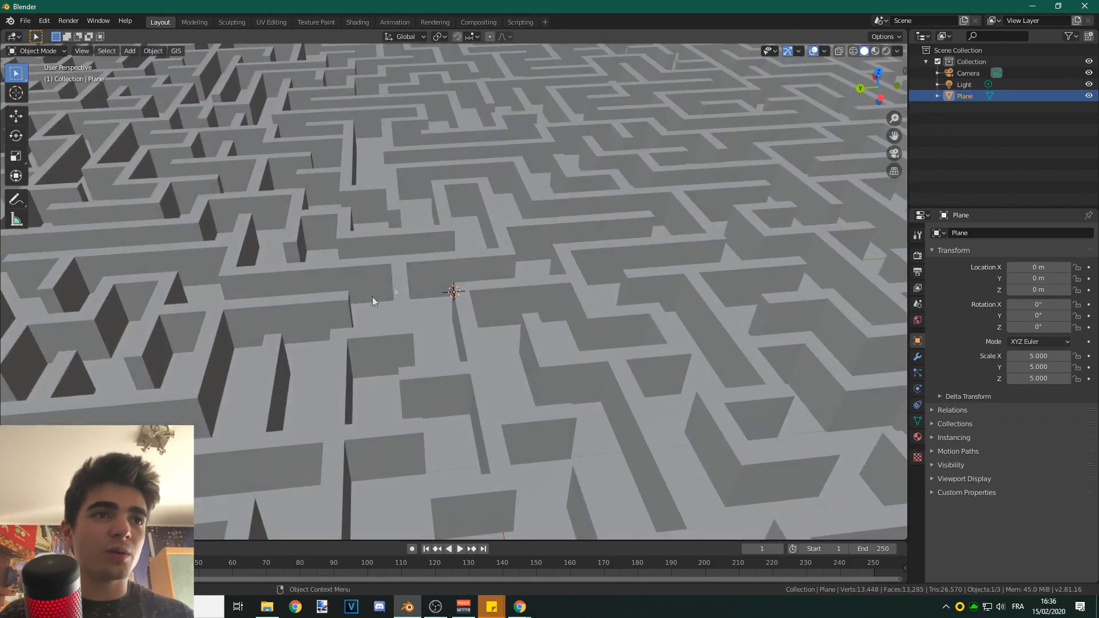
middle_drag(372, 297, 398, 355)
scroll(399, 355, down, 5)
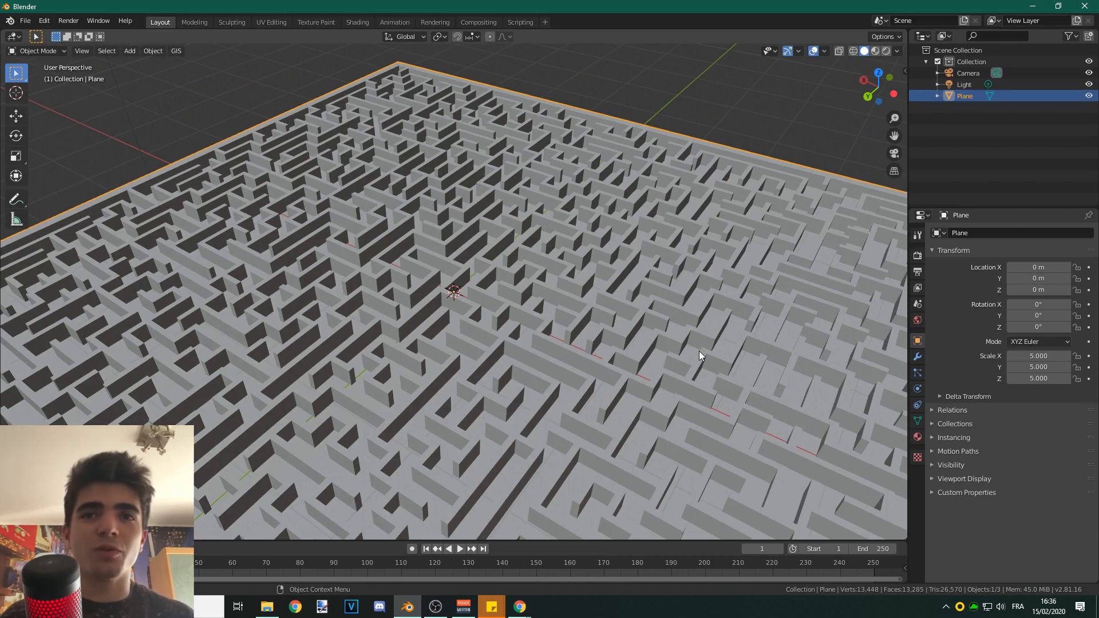
Step: Add a Bevel modifier to the maze plane
click(917, 357)
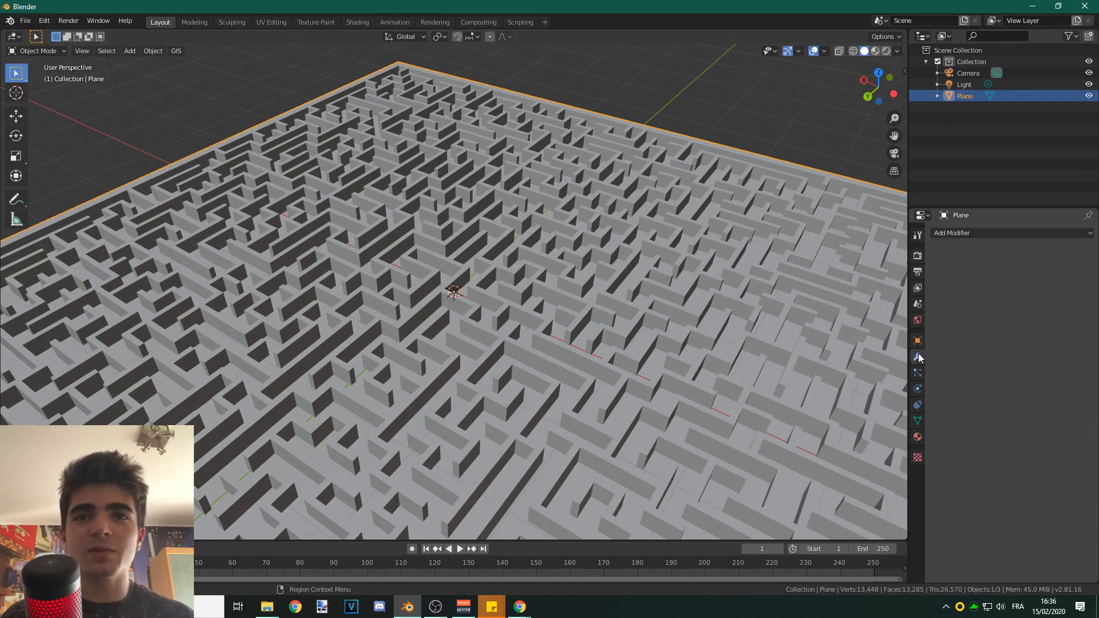
click(971, 231)
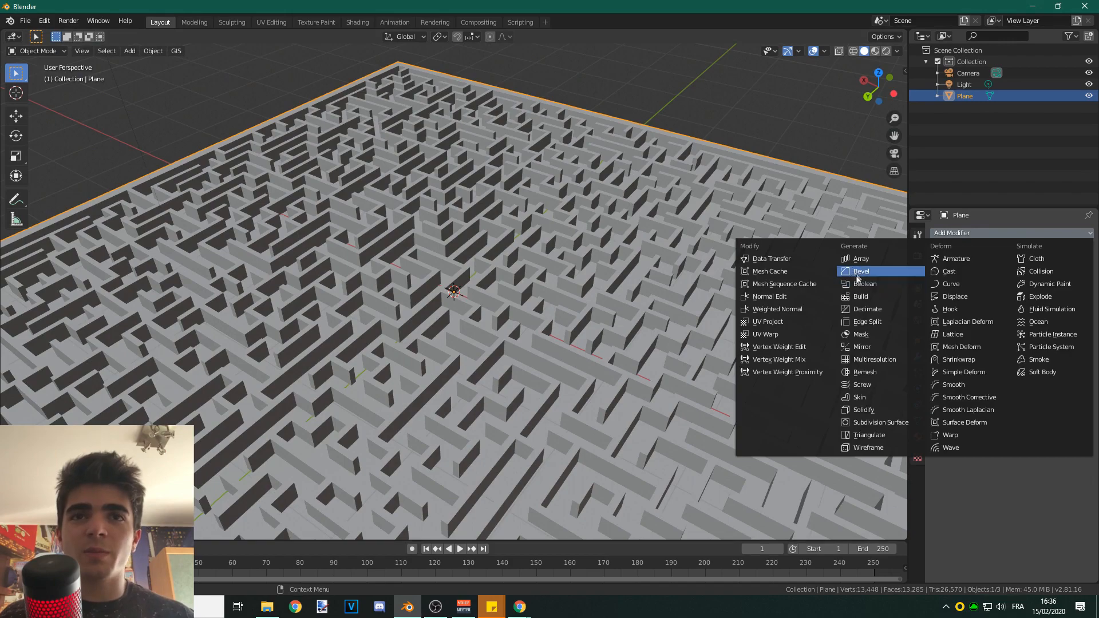
click(860, 272)
scroll(744, 359, down, 4)
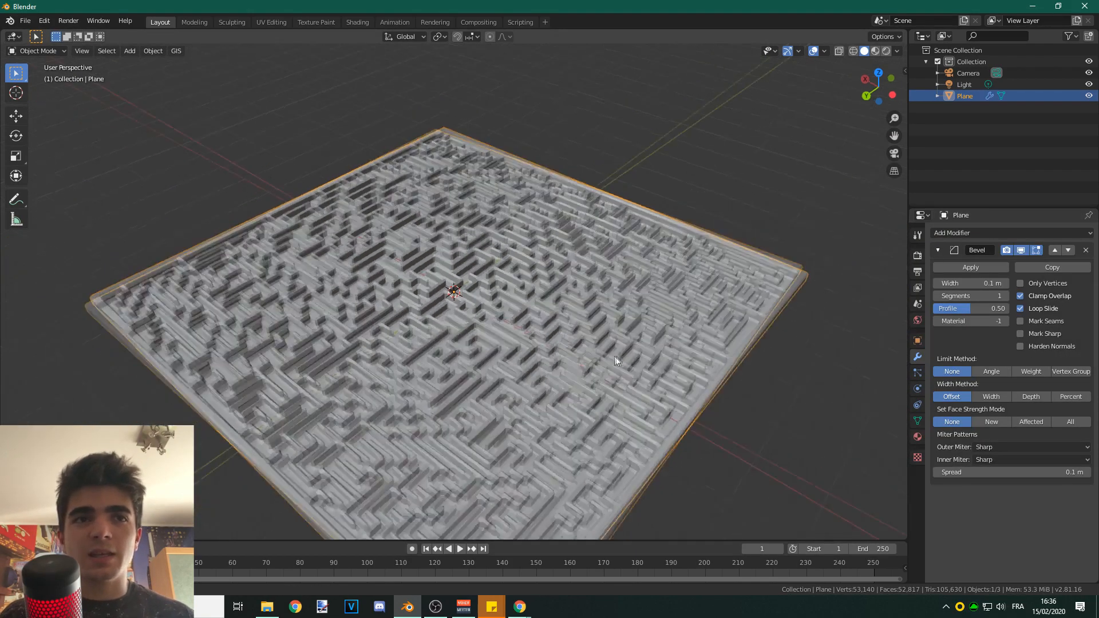
scroll(616, 358, up, 5)
middle_drag(634, 362, 642, 367)
Step: Set the Bevel modifier's segments to 4, keeping its width at 0.1 m
click(963, 295)
text(4)
key(Return)
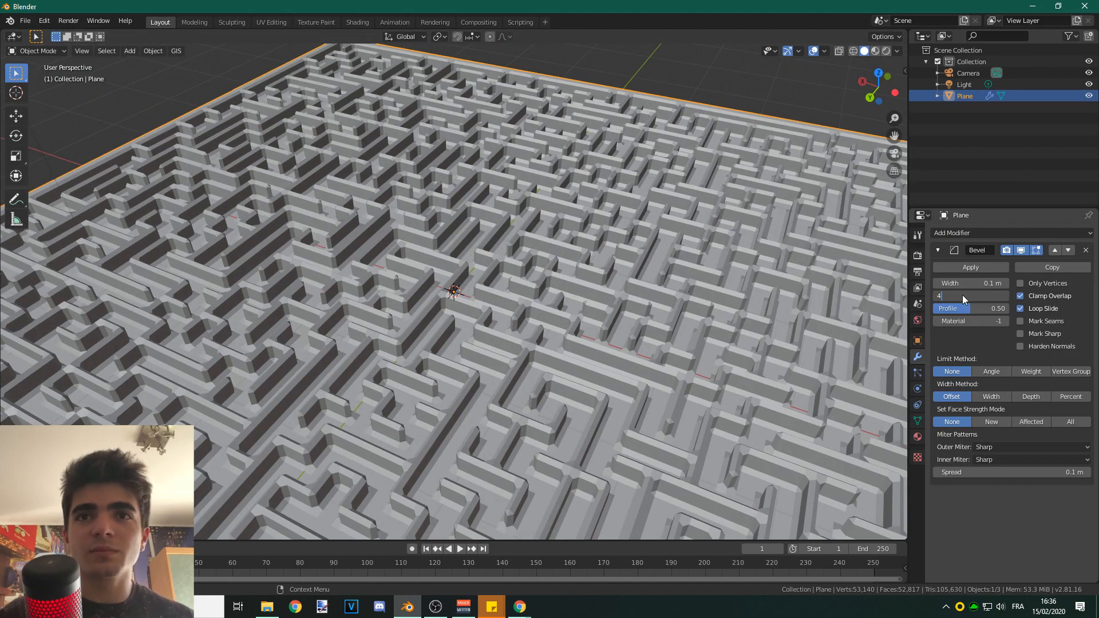
scroll(662, 324, up, 3)
middle_drag(662, 324, 675, 298)
click(982, 282)
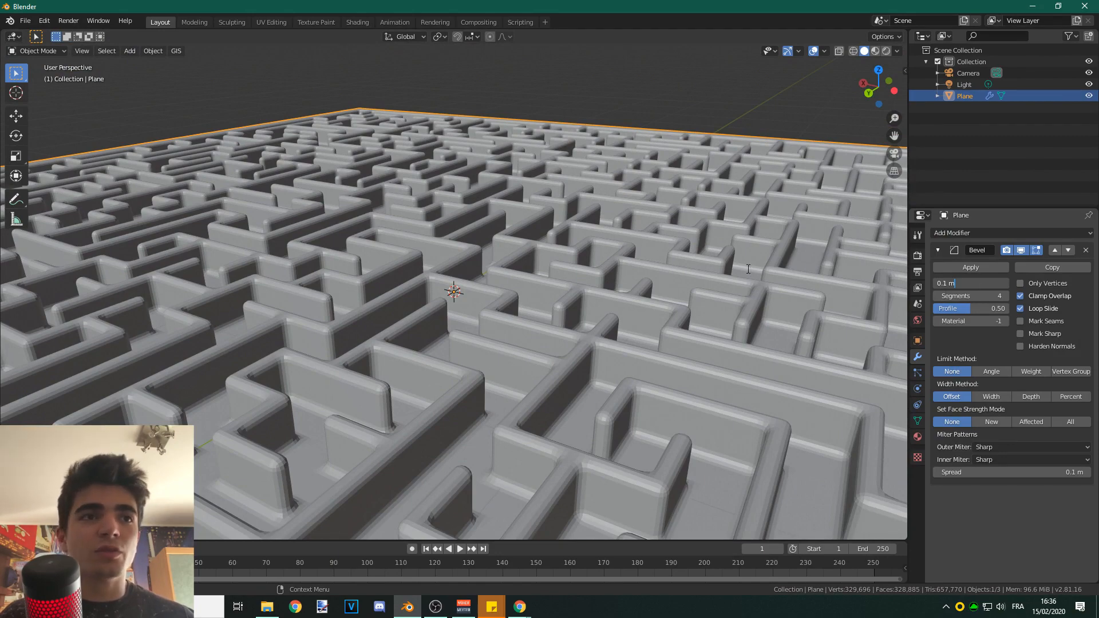
key(Return)
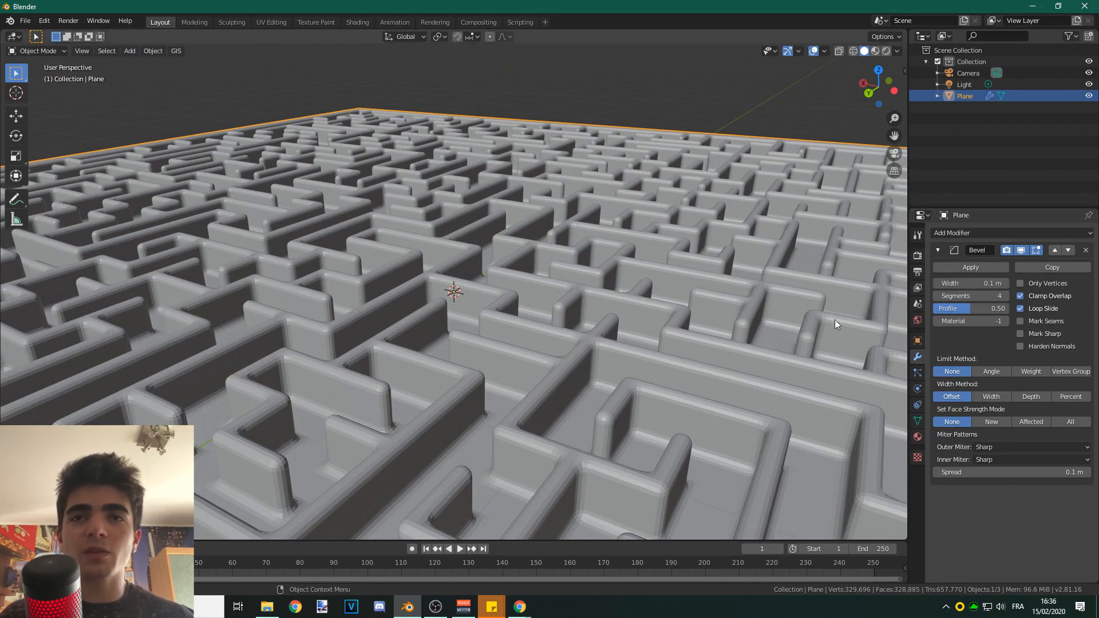
Step: Apply Shade Smooth to the beveled maze and inspect its walls from several angles
scroll(730, 335, down, 5)
scroll(647, 334, up, 3)
right_click(552, 315)
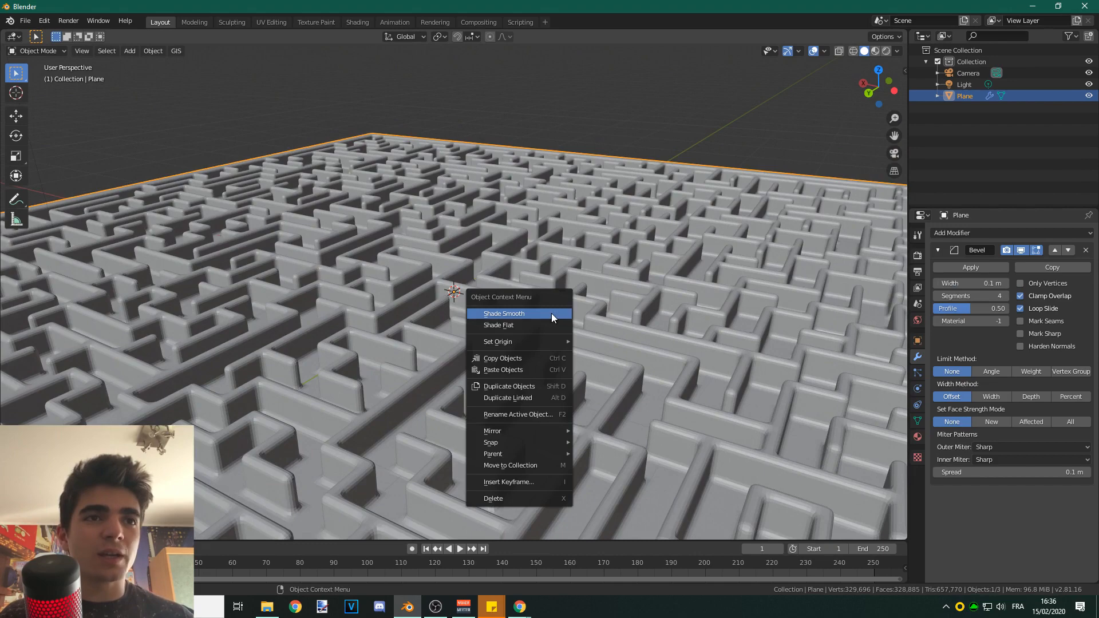
click(511, 315)
scroll(621, 344, up, 6)
middle_drag(520, 338, 642, 414)
scroll(573, 395, down, 2)
middle_drag(476, 370, 577, 335)
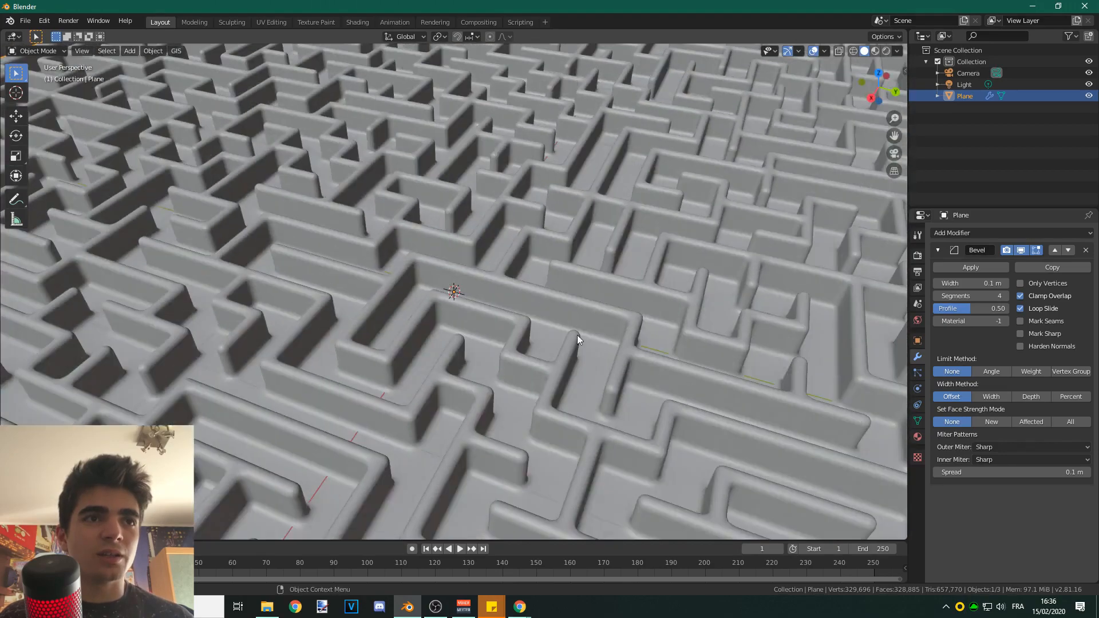
scroll(577, 335, down, 8)
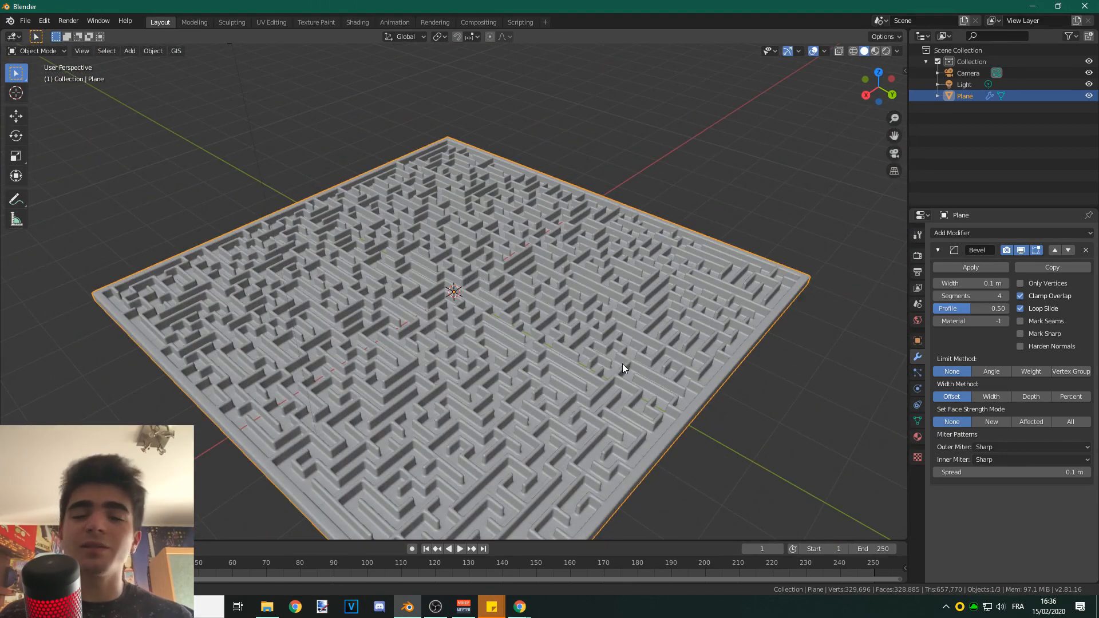
middle_drag(623, 363, 614, 366)
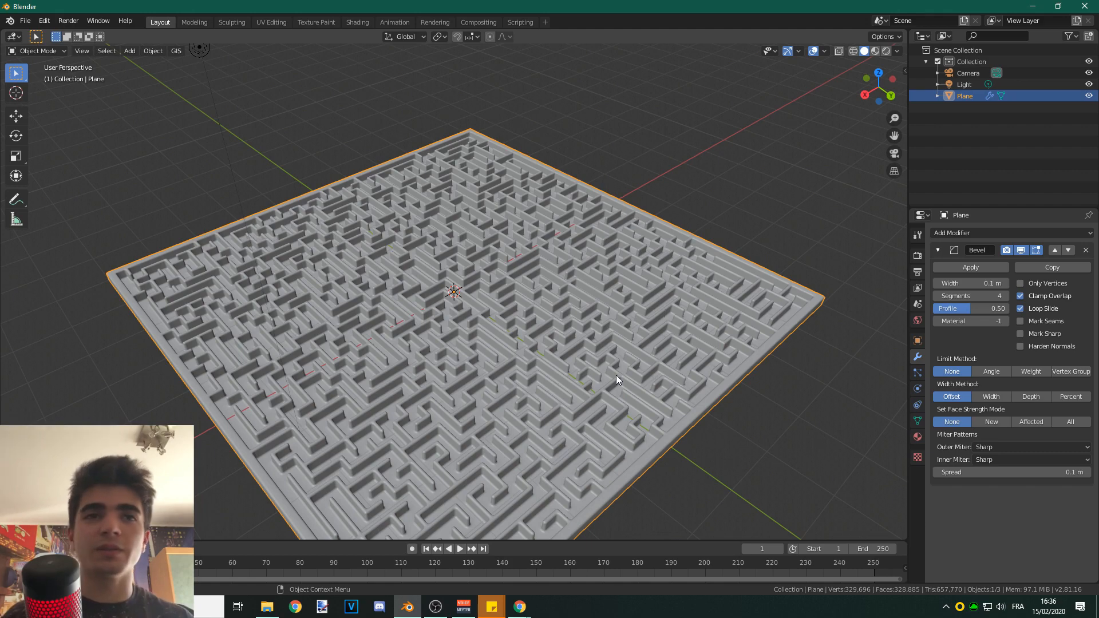
scroll(607, 370, up, 2)
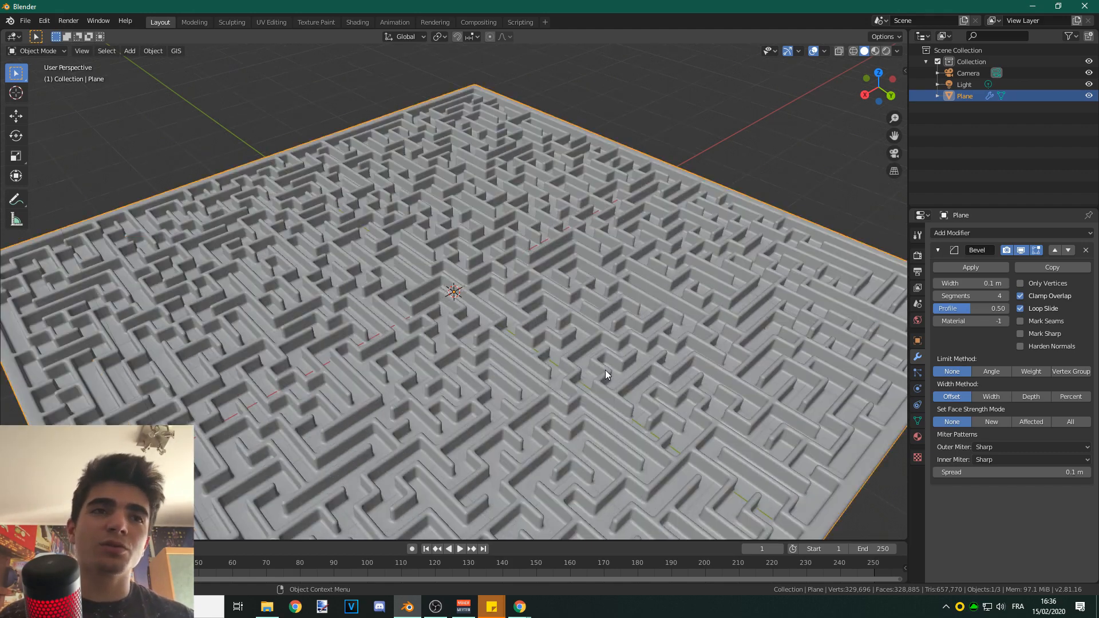